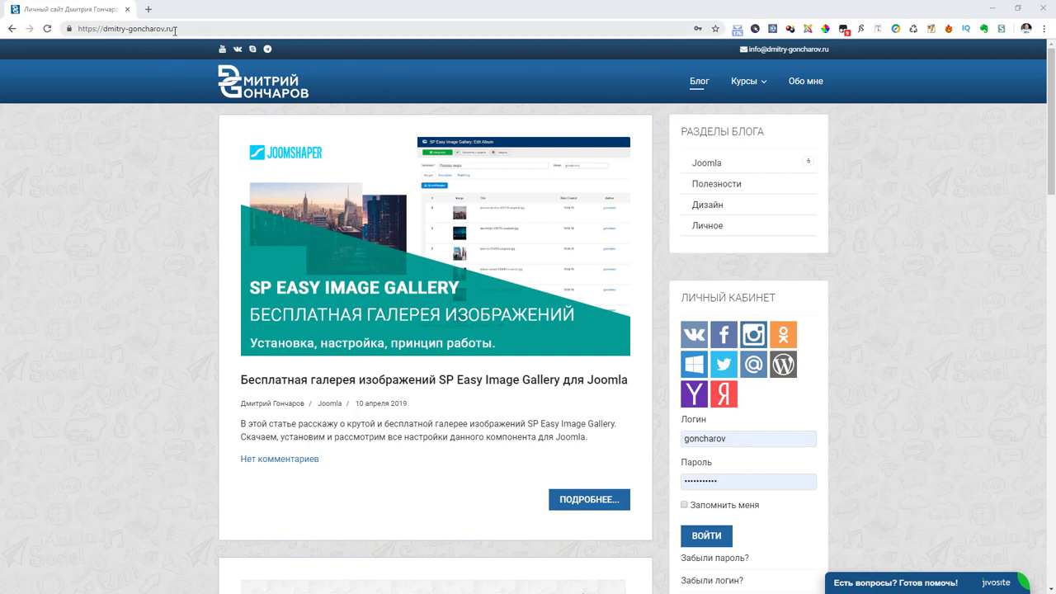
Open the site's Joomla back-end login page by adding /administrator to its address.
left_click(213, 29)
left_click(213, 30)
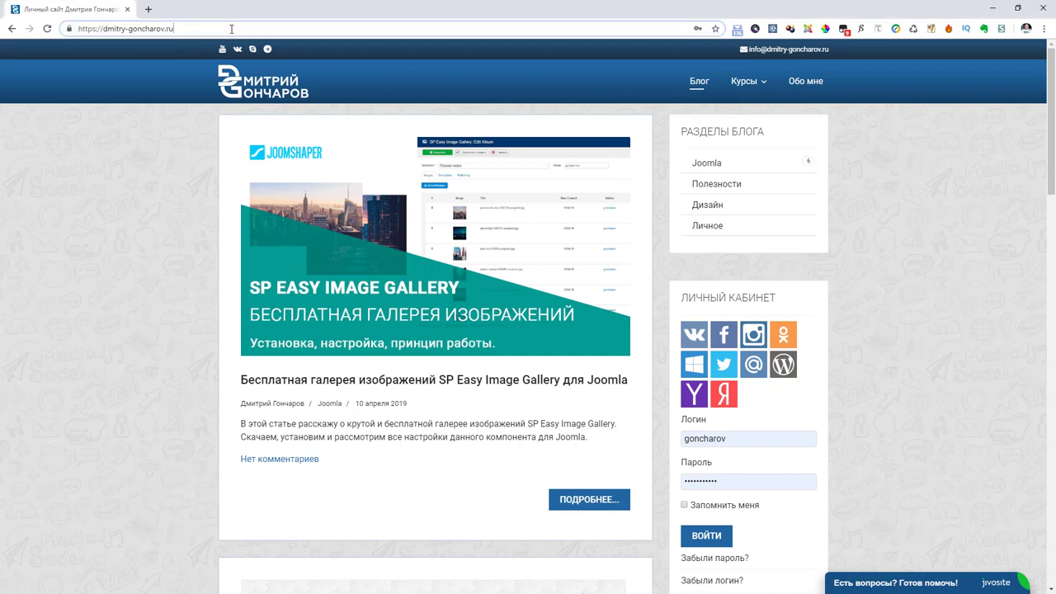
type("/")
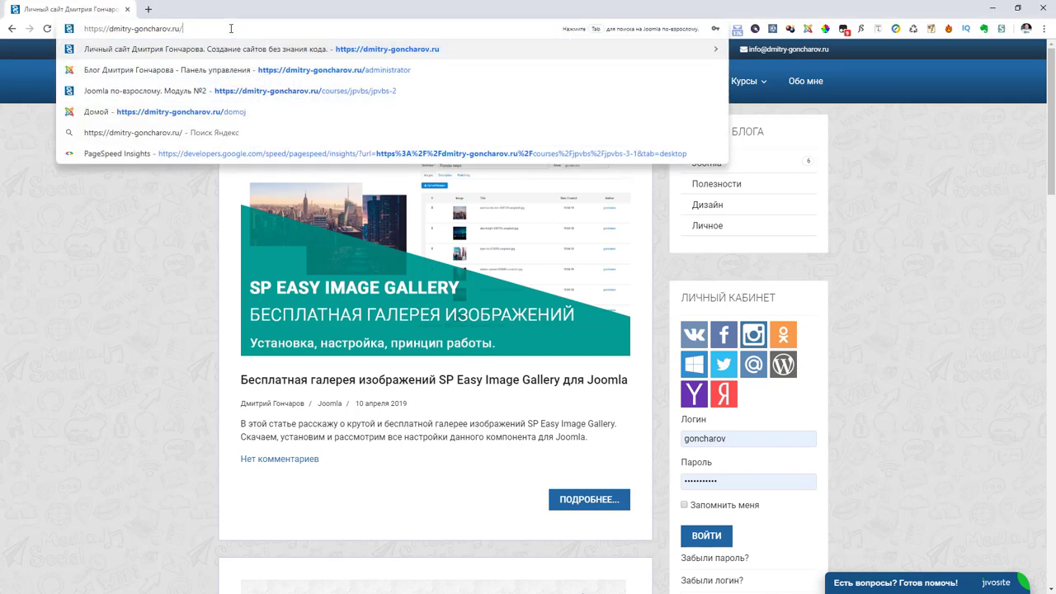
type("admini")
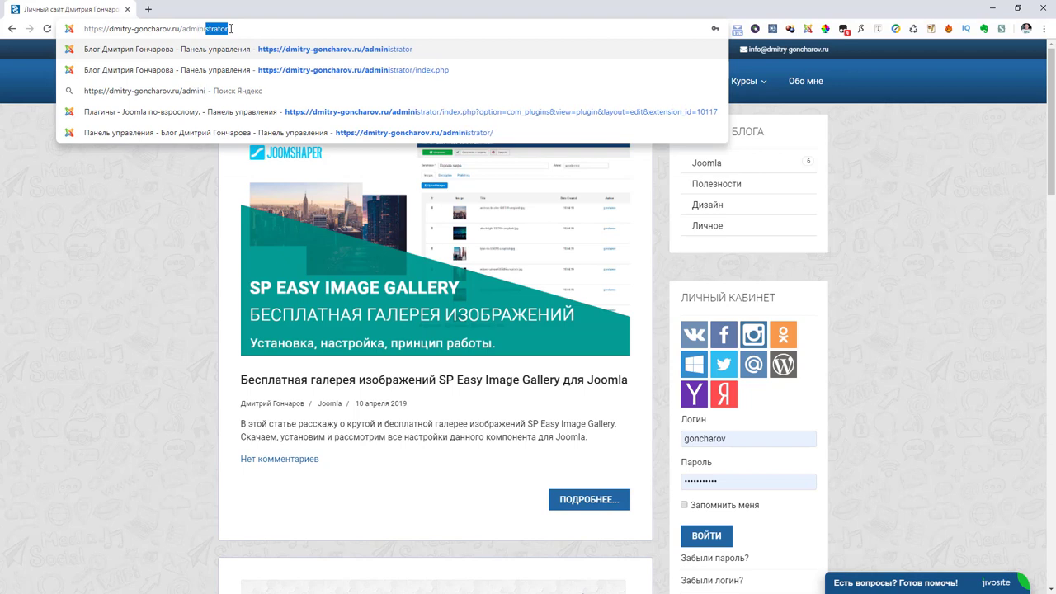
type("str")
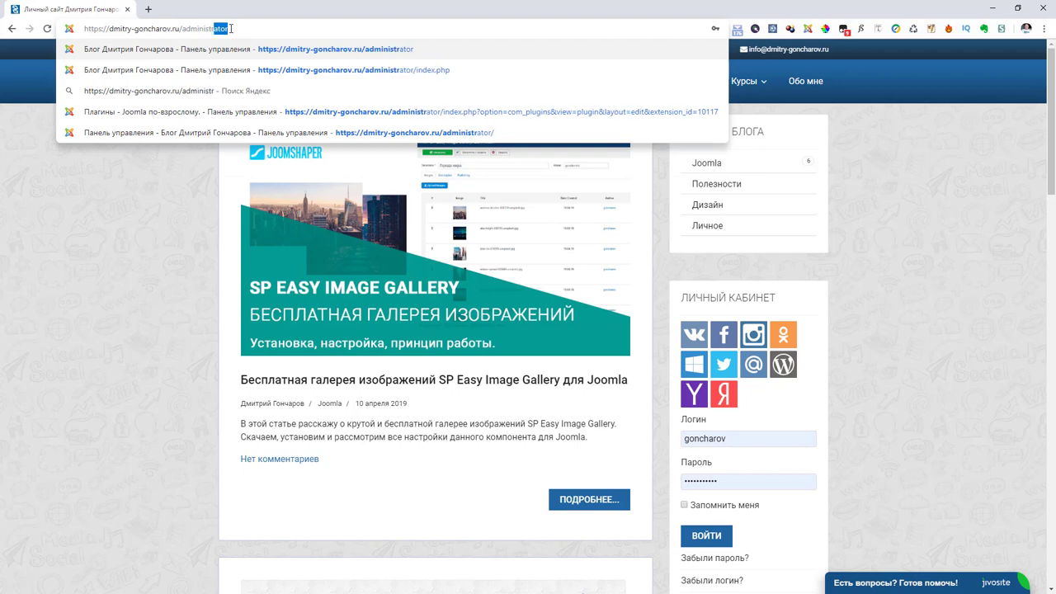
type("ator")
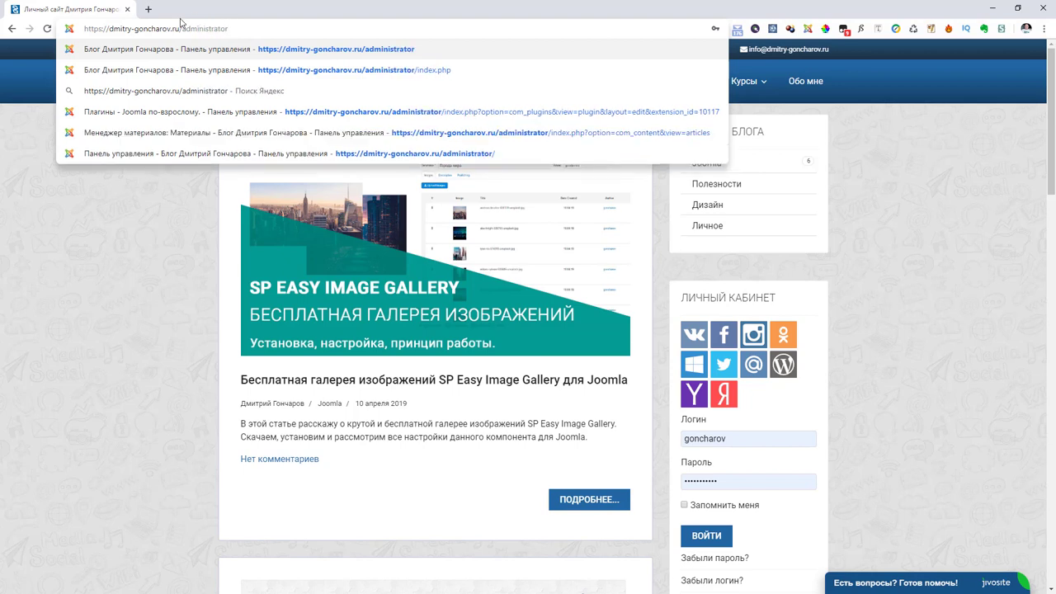
key("Return")
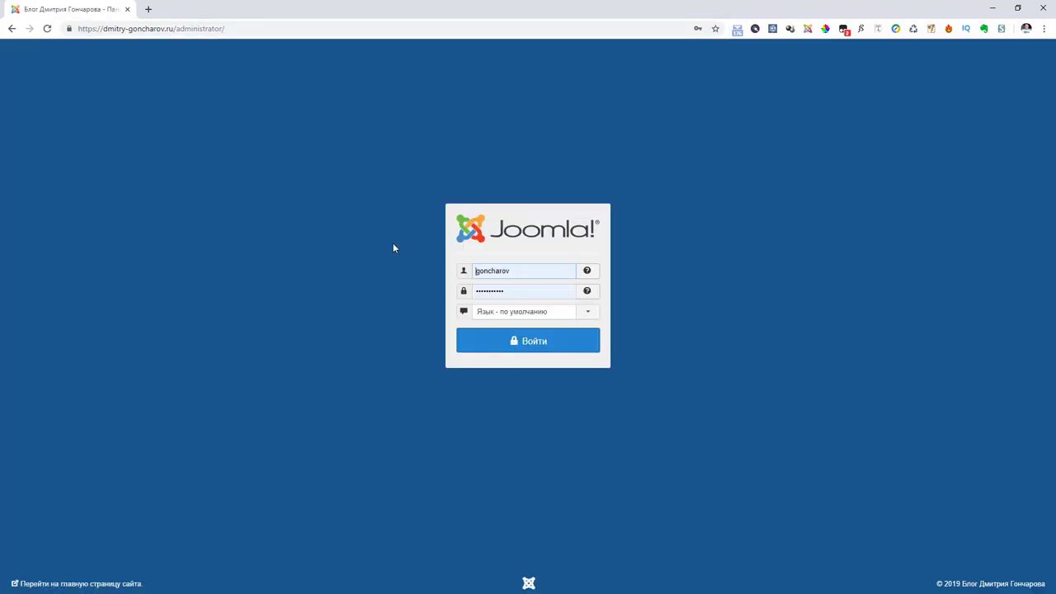
Log in to the Joomla administration with the already filled-in username and password.
left_click(500, 271)
double_click(500, 271)
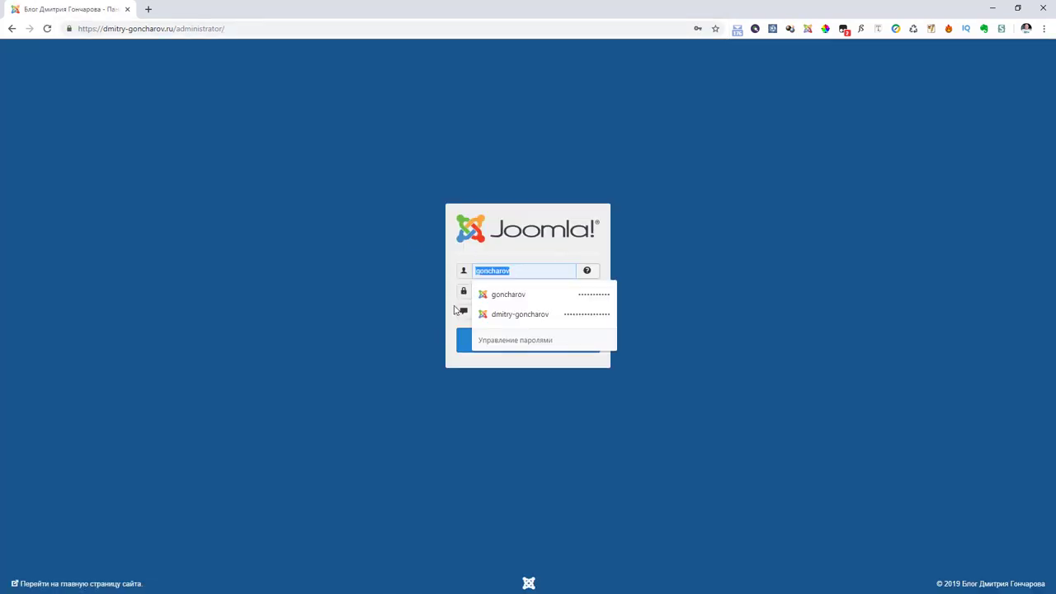
left_click(392, 333)
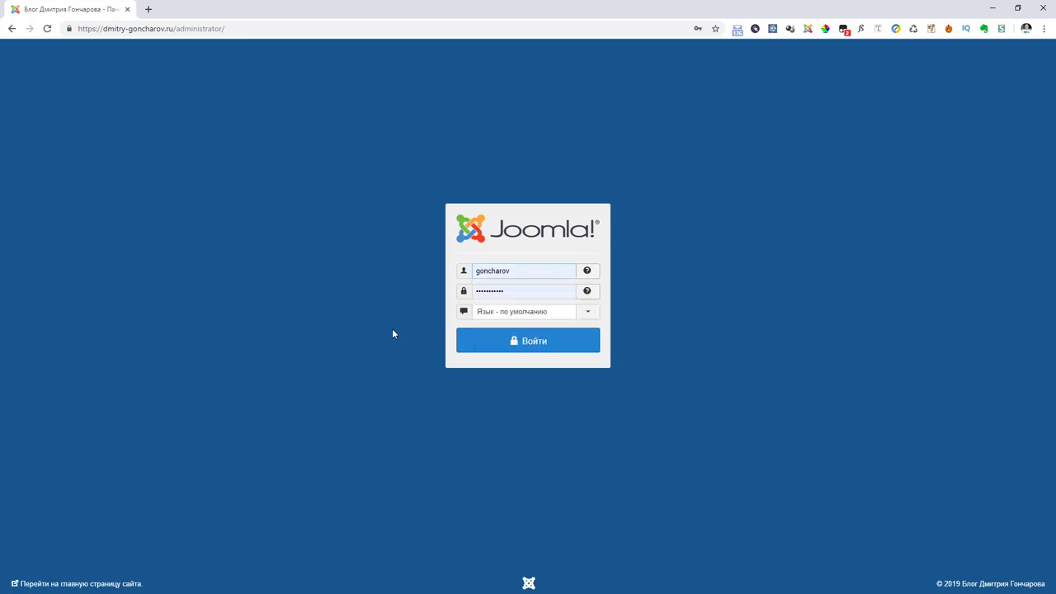
left_click(536, 343)
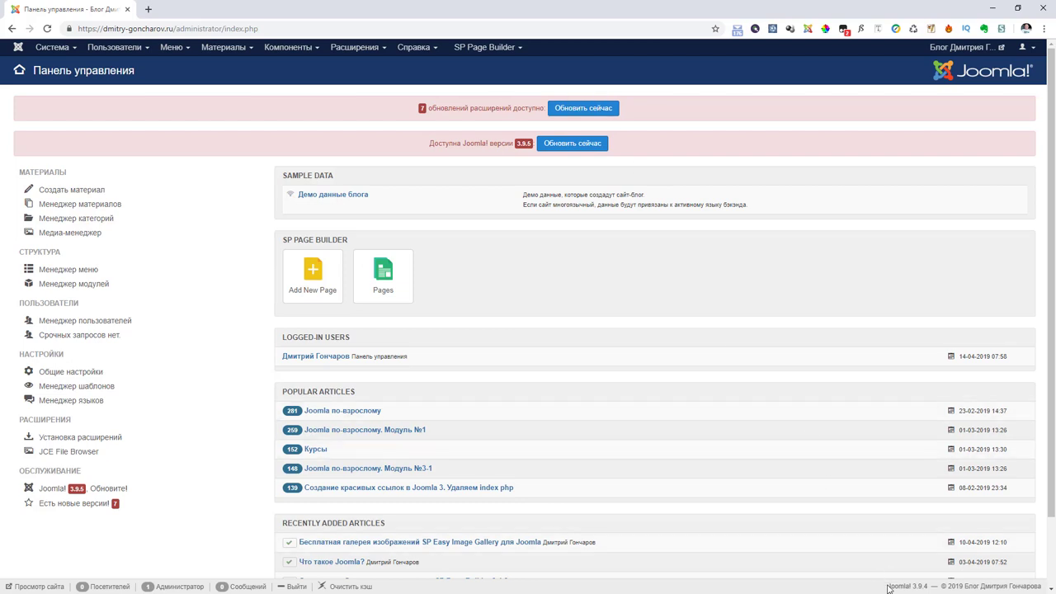
Check the installed Joomla version in the control panel footer and open the update page for Joomla 3.9.5.
left_click_drag(889, 587, 904, 584)
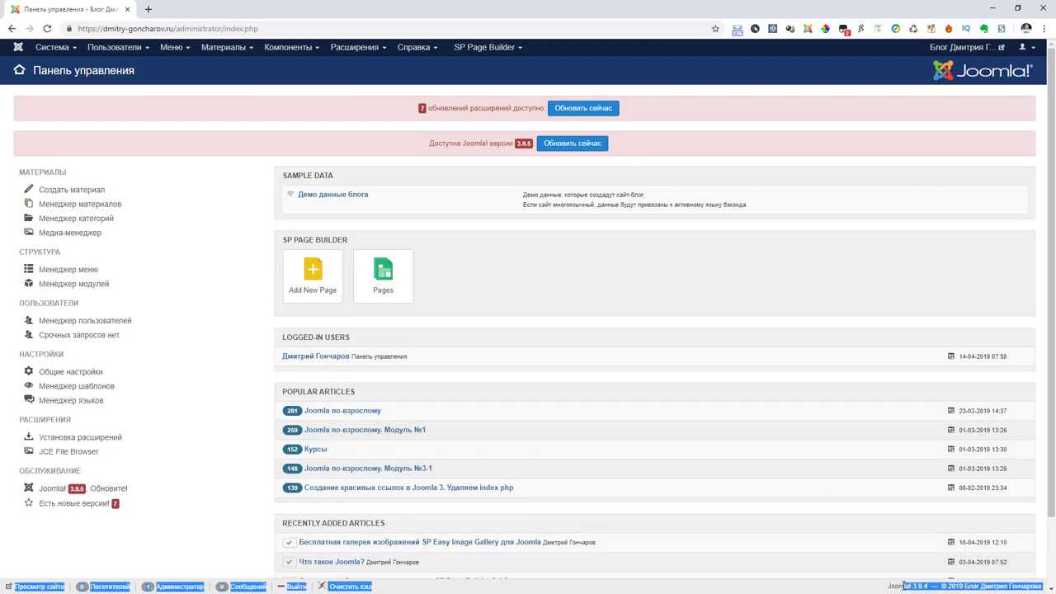
left_click(905, 585)
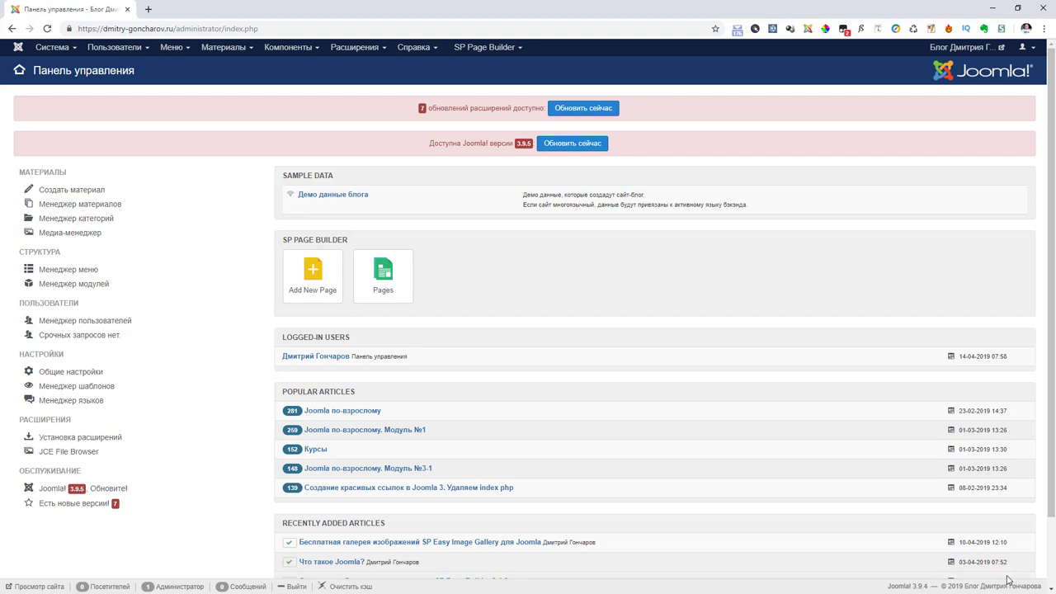
left_click(585, 148)
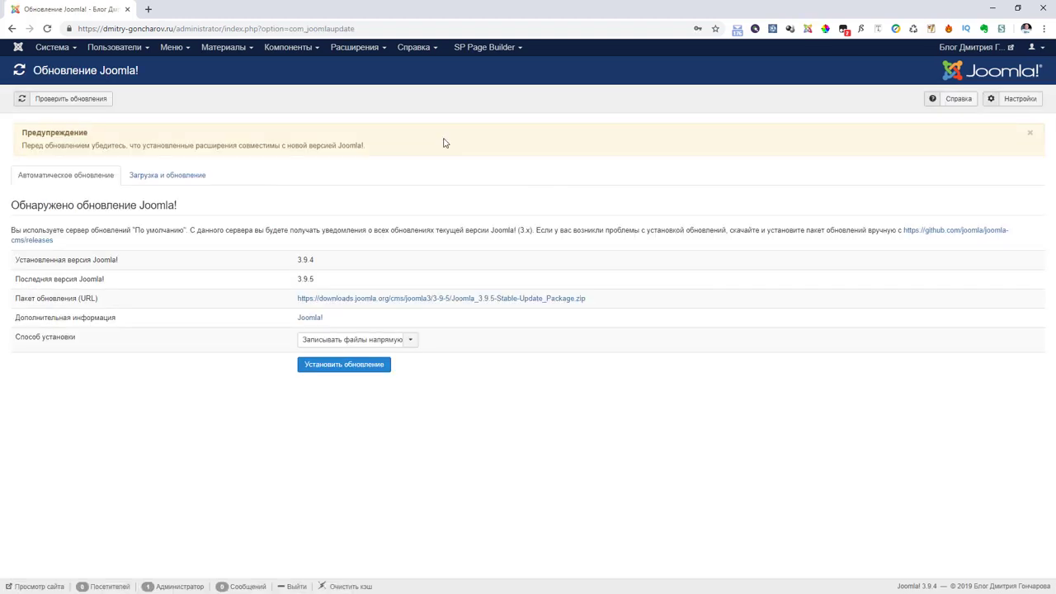
Return to the control panel and reopen the Joomla update page (Обновление Joomla!) from the list of components.
left_click(306, 52)
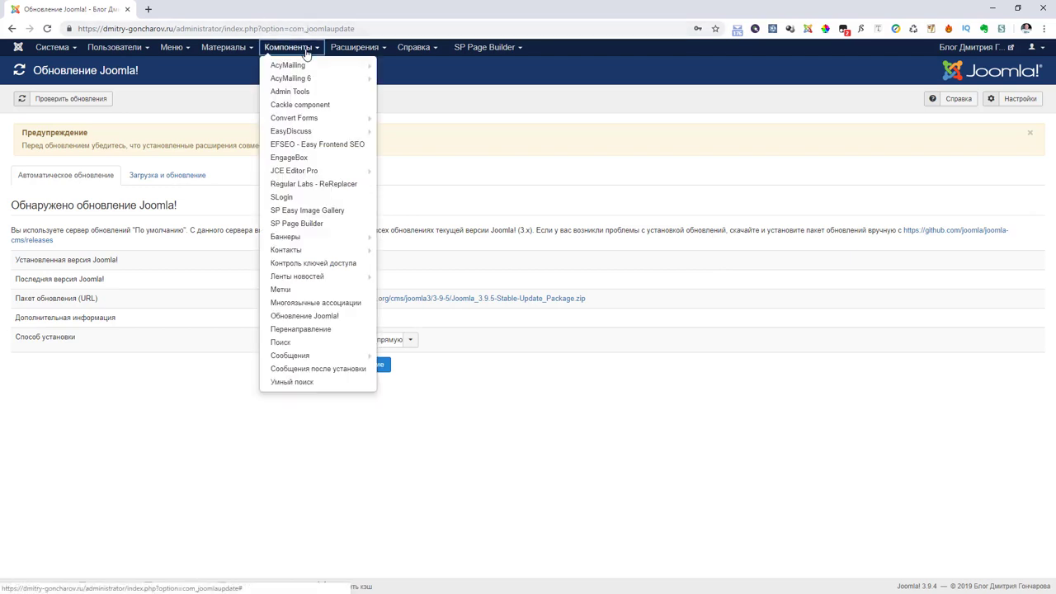
left_click(304, 317)
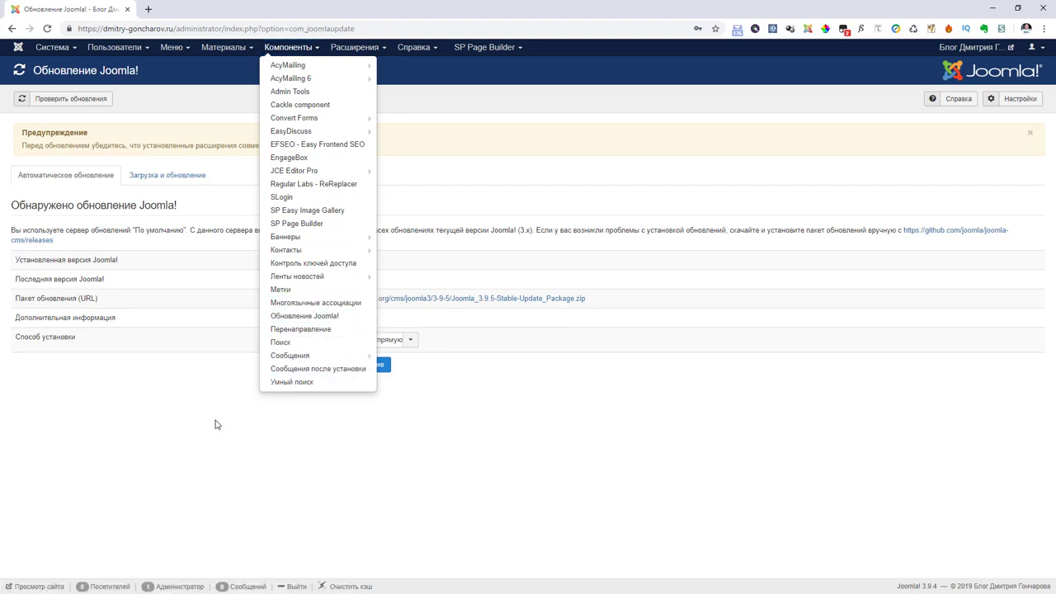
left_click(18, 48)
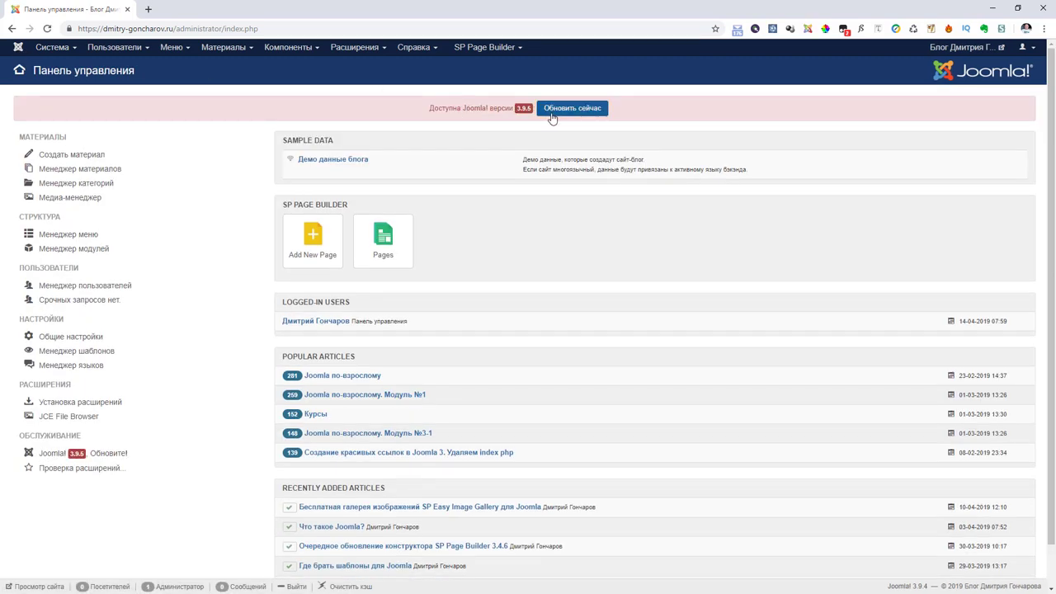
left_click(19, 48)
left_click(293, 47)
mouse_move(316, 171)
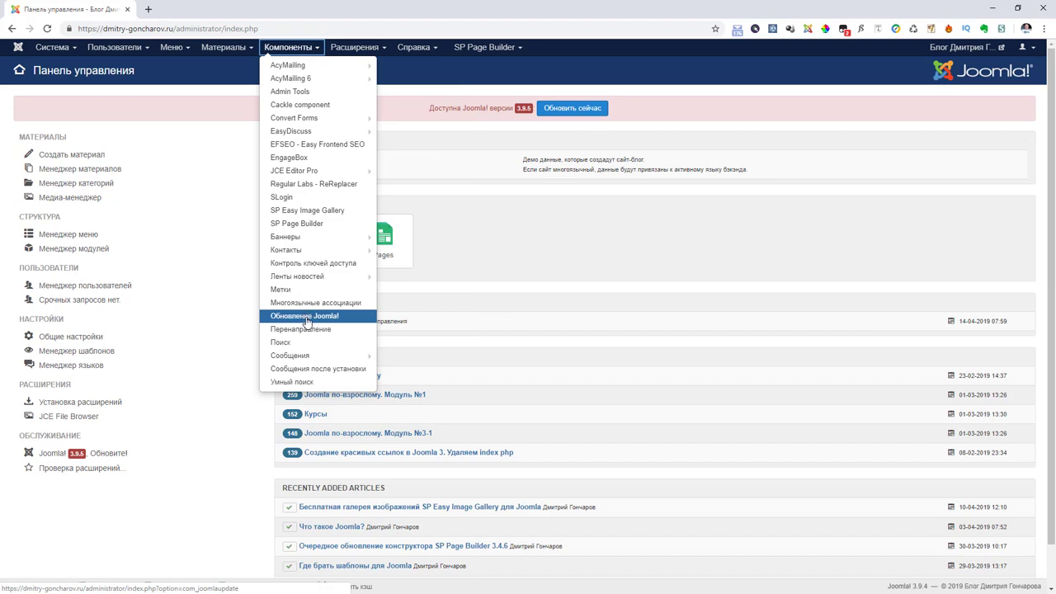
left_click(307, 321)
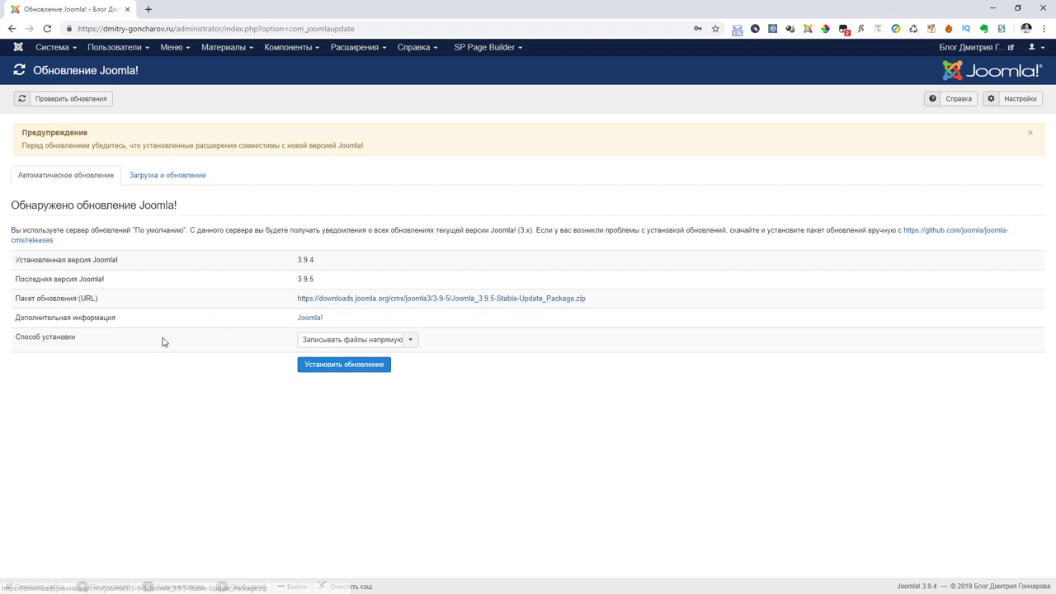
Set the update's installation method to writing files directly (Записывать файлы напрямую).
left_click(370, 344)
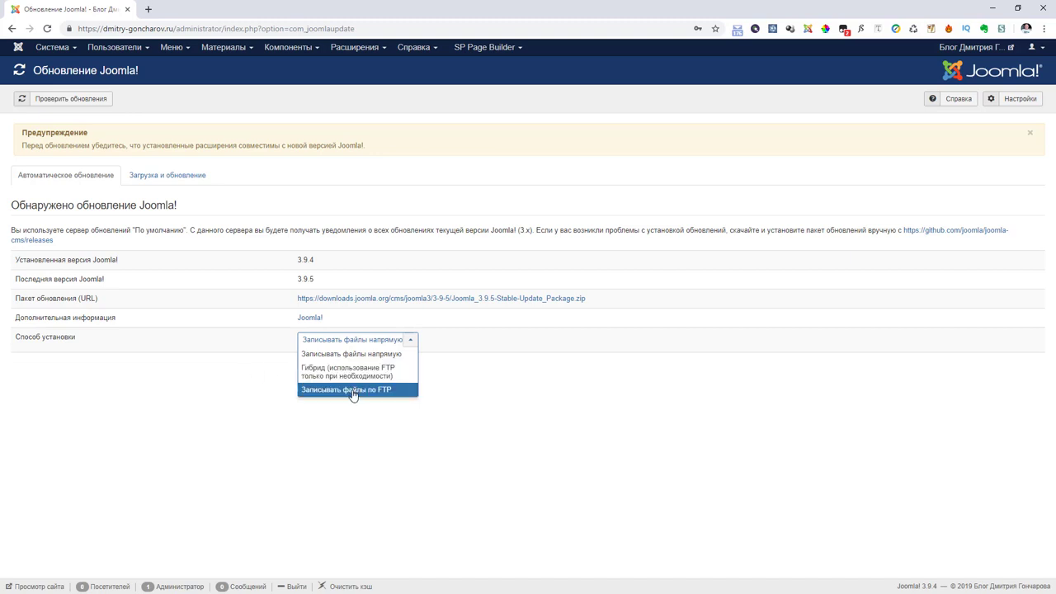
left_click(314, 356)
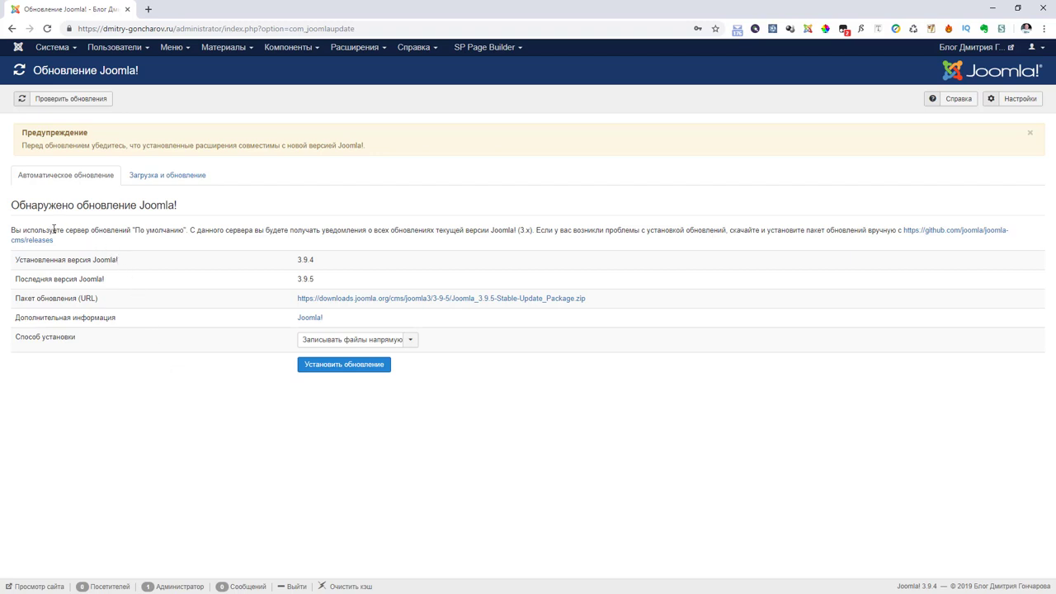
left_click(338, 371)
Compare the automatic update option with the manual package upload option (Загрузка и обновление).
left_click(164, 177)
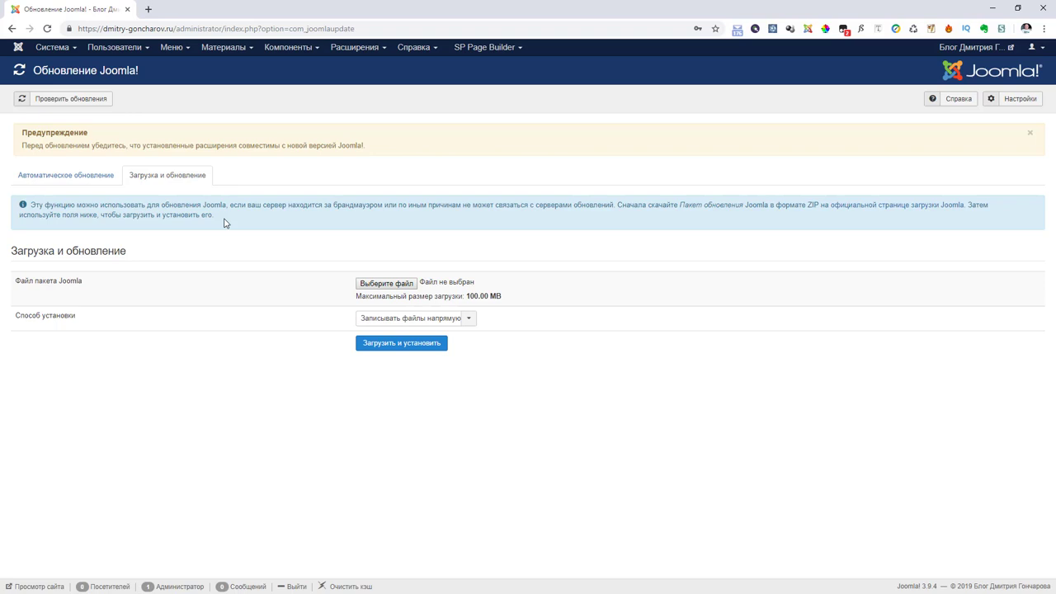
left_click(80, 182)
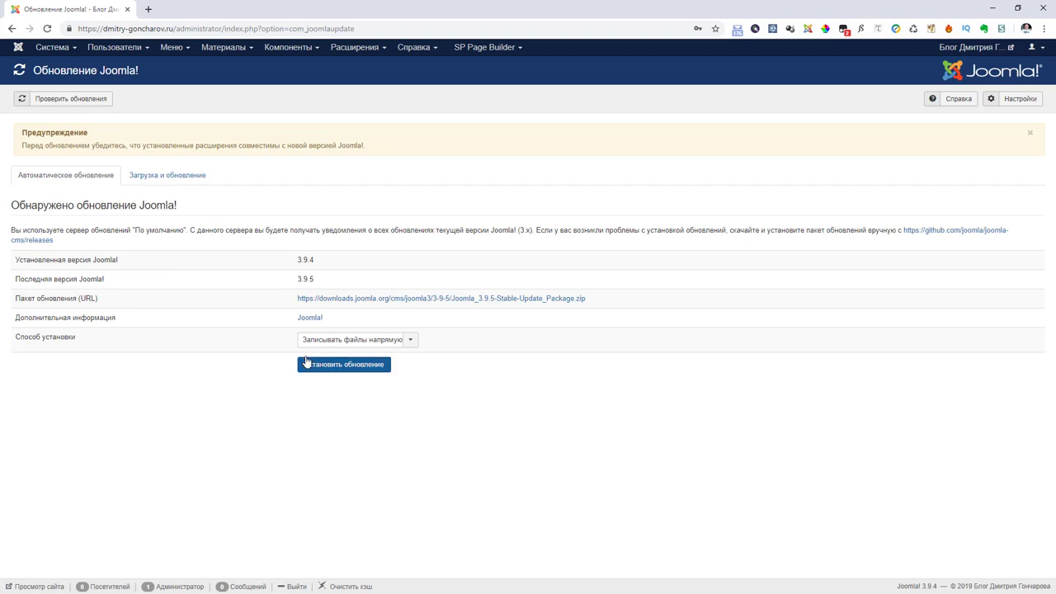
left_click(165, 178)
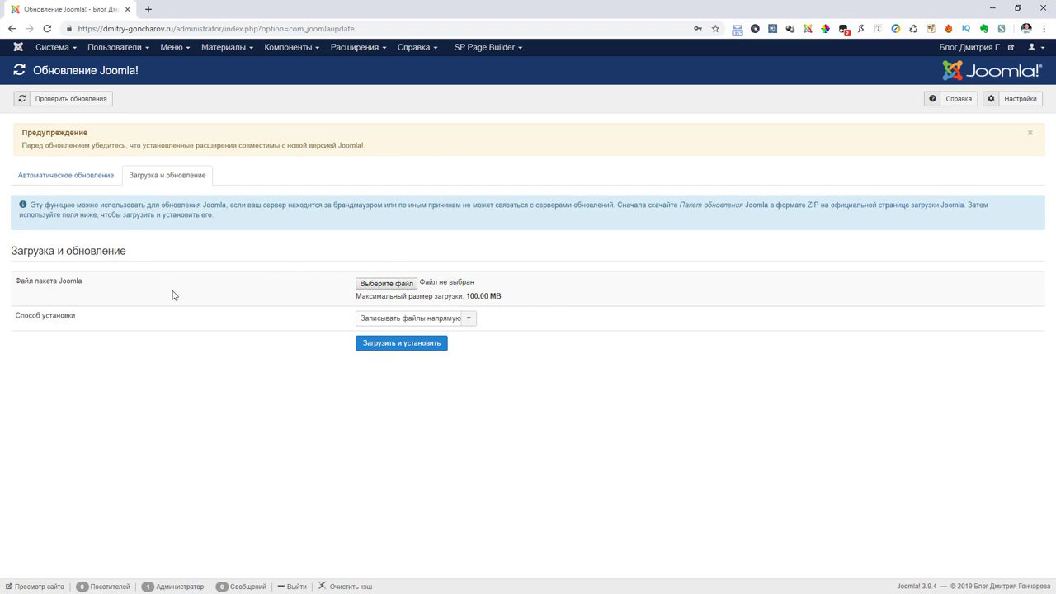
Open the joomla.org website in a new browser tab.
left_click(149, 10)
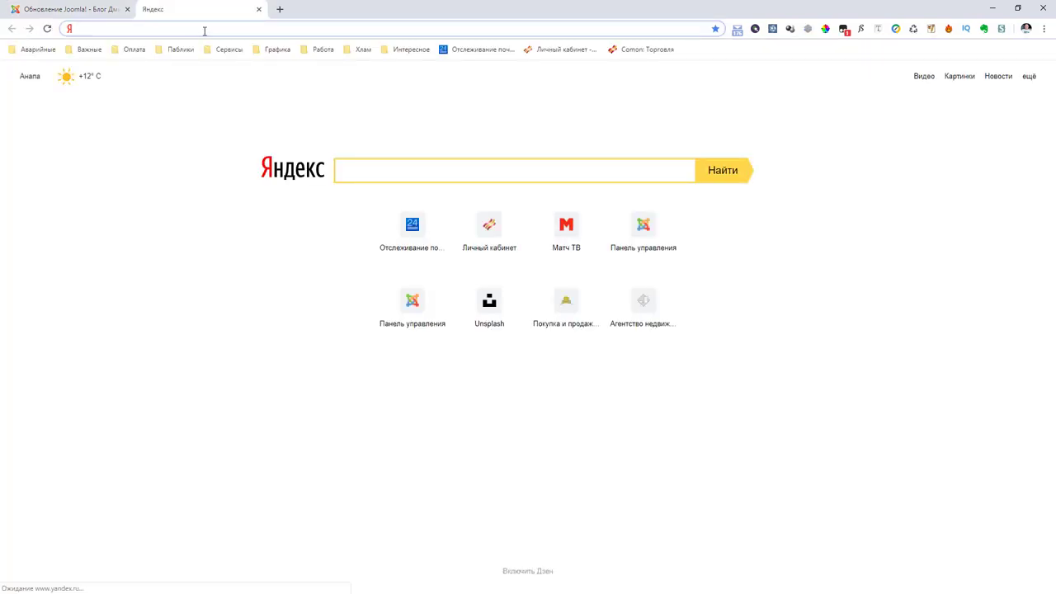
type("joomla")
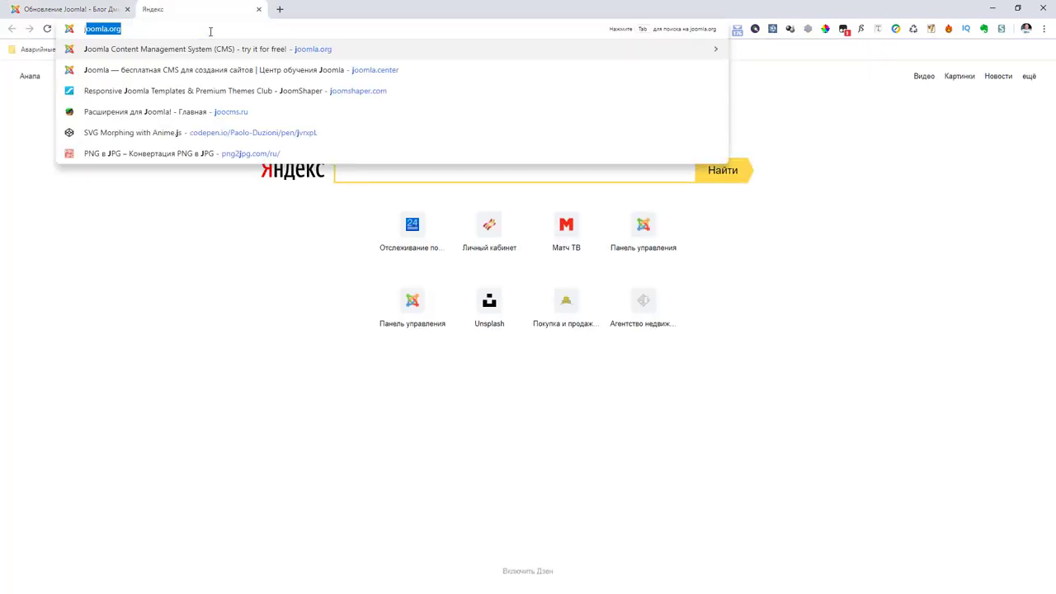
type(".org")
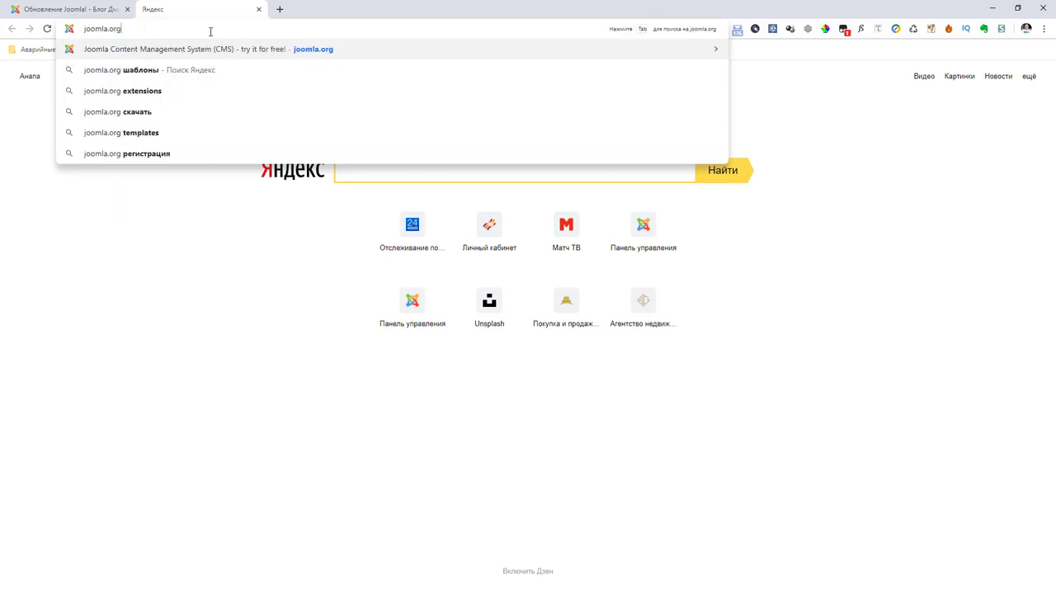
key("Return")
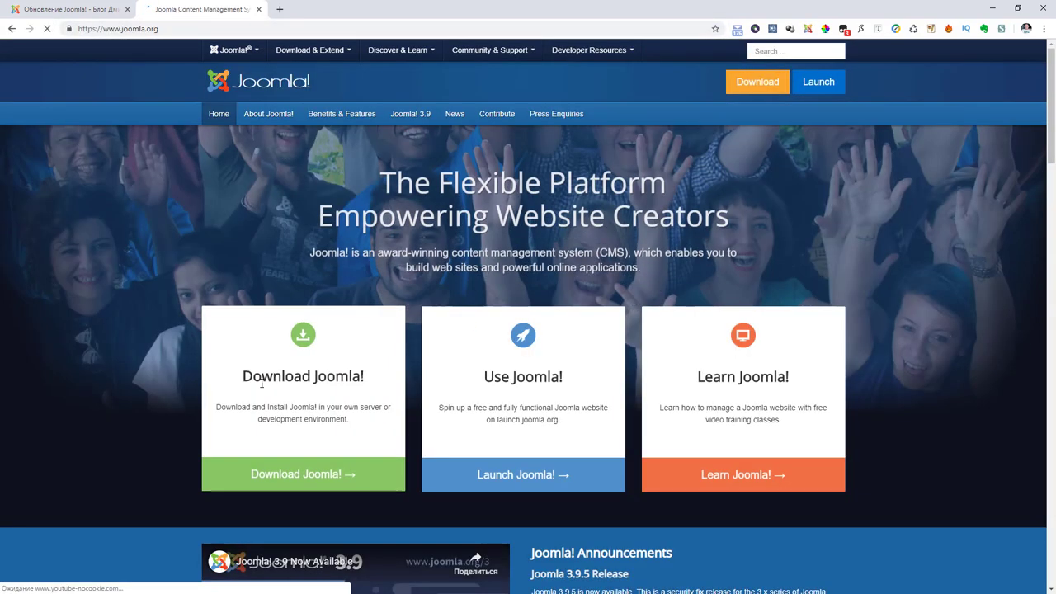
Go to the Joomla downloads page and open the Joomla 3 upgrade packages.
scroll(273, 411, "down", 2)
left_click(297, 369)
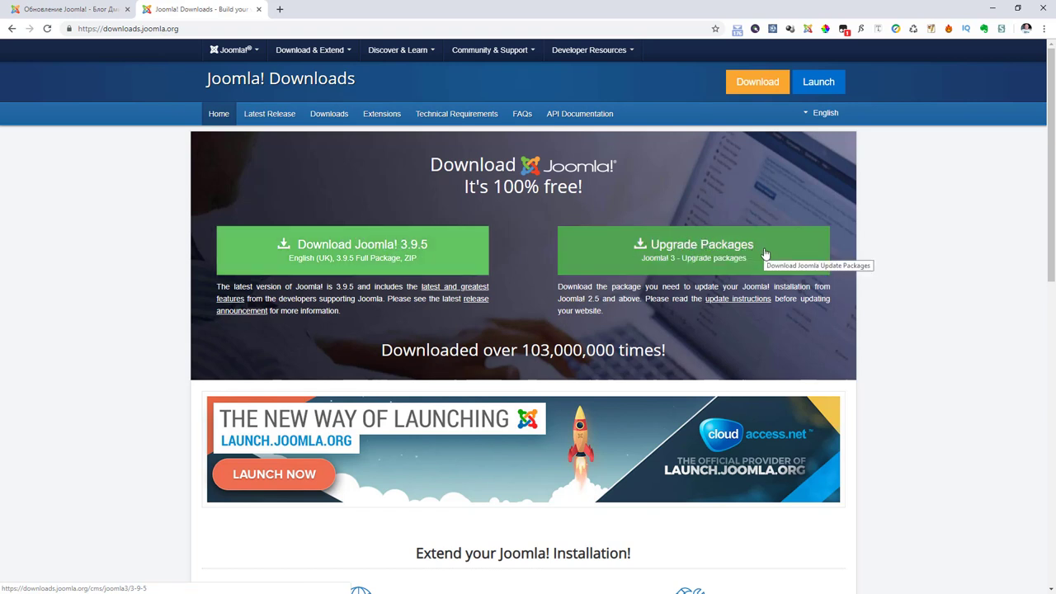
left_click(684, 248)
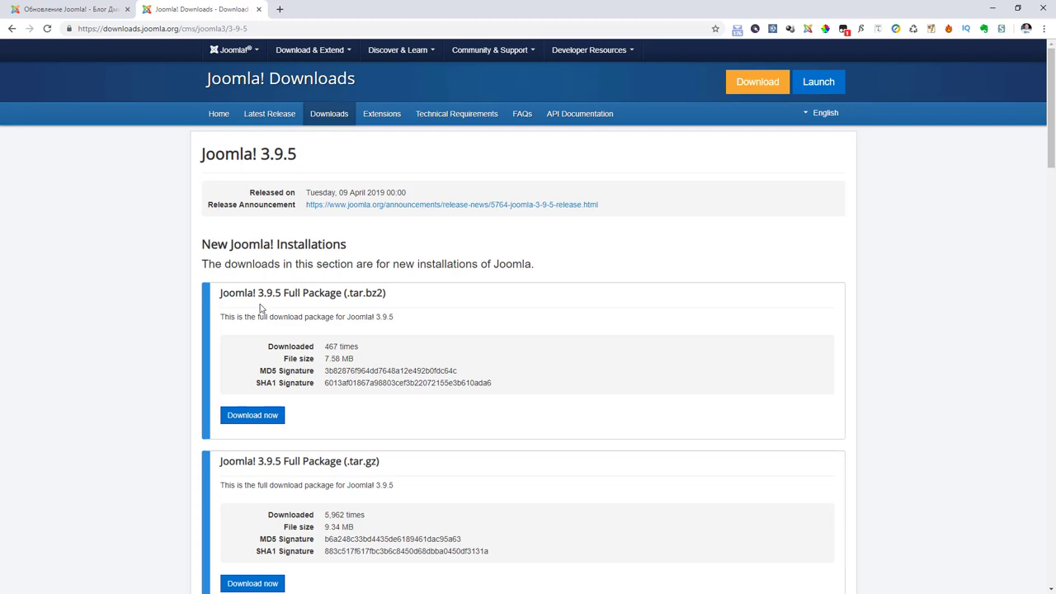
Examine the Joomla 3.9.5 full packages and the patch packages for updating existing installations, including their archive formats.
scroll(263, 306, "down", 1)
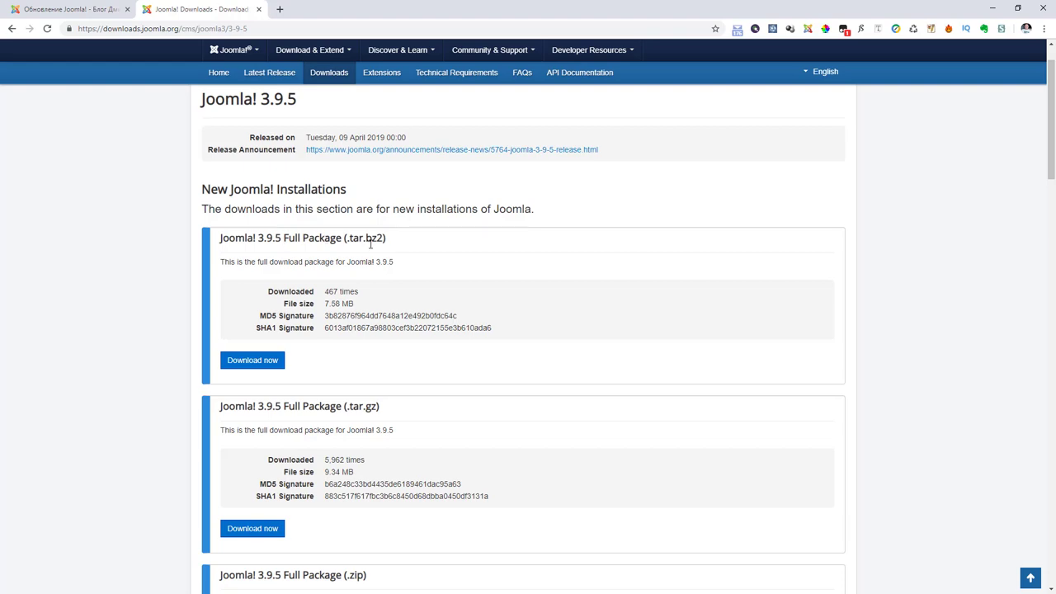
scroll(366, 292, "down", 2)
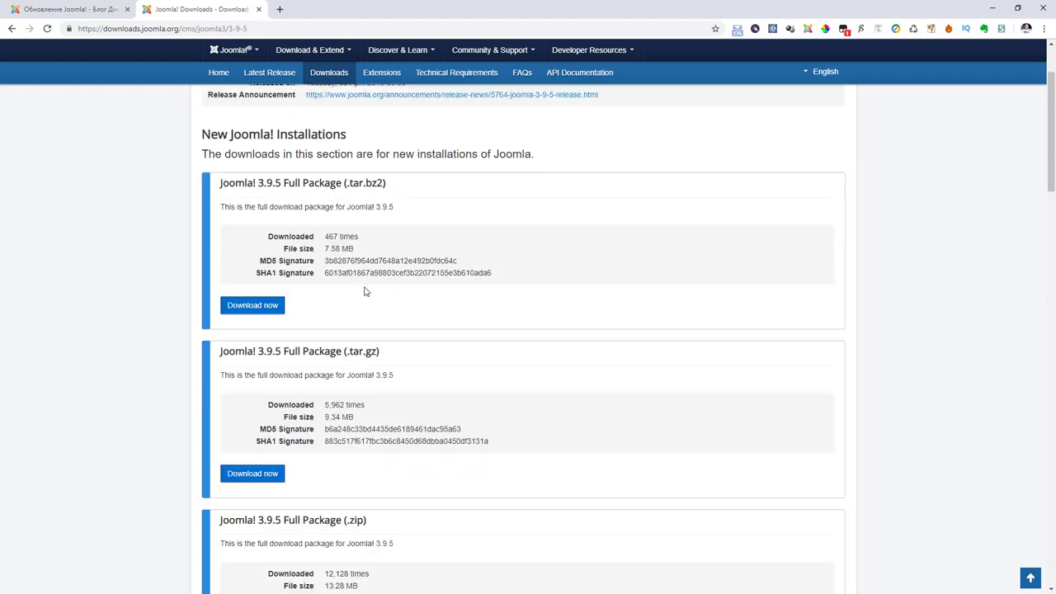
scroll(365, 306, "up", 2)
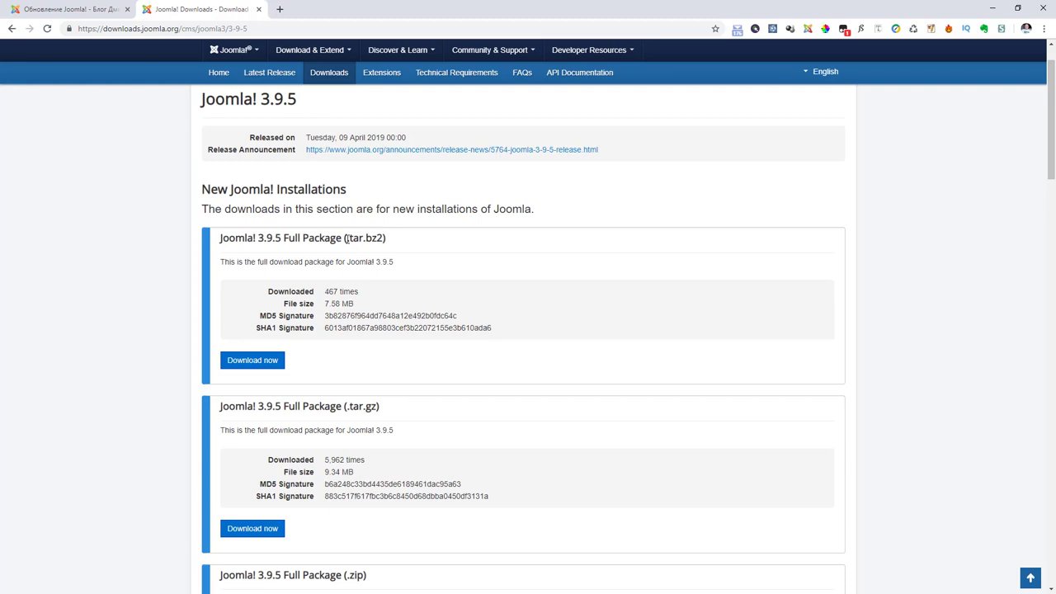
left_click_drag(346, 237, 384, 238)
scroll(371, 314, "down", 1)
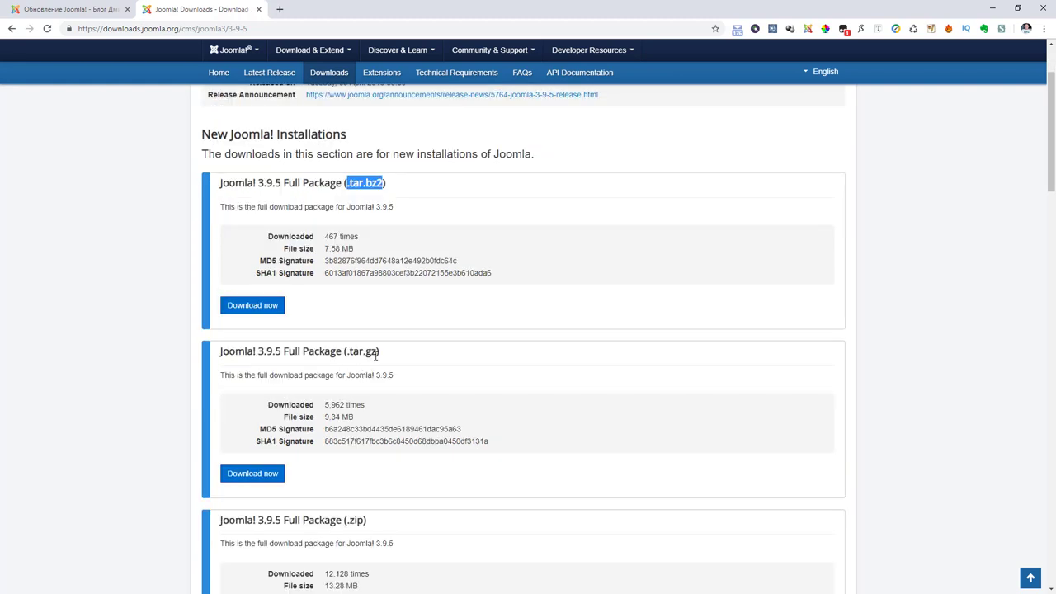
scroll(378, 363, "down", 3)
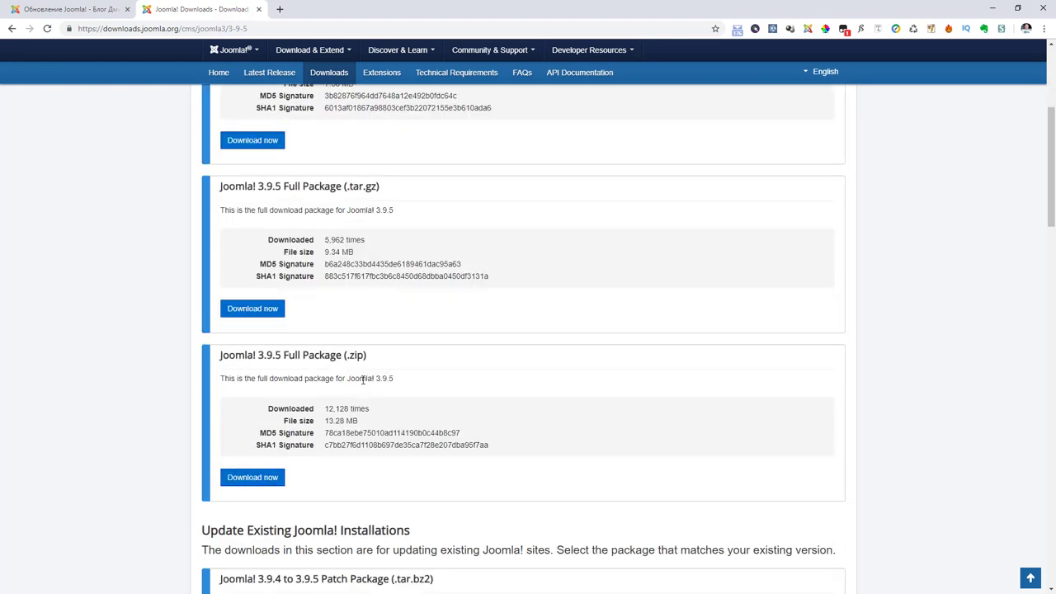
scroll(363, 377, "down", 3)
scroll(328, 353, "down", 2)
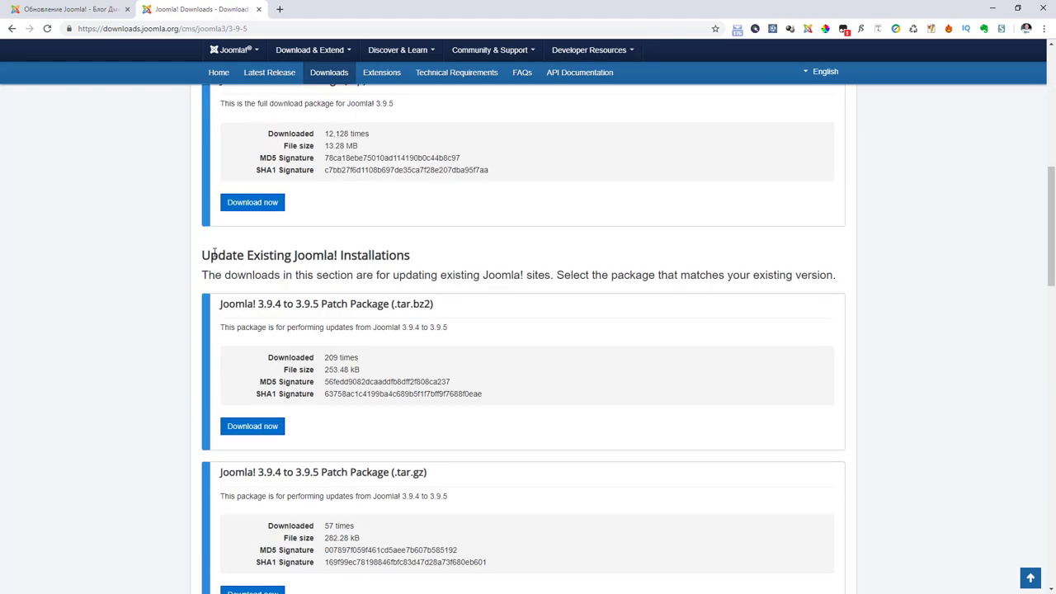
scroll(400, 326, "down", 1)
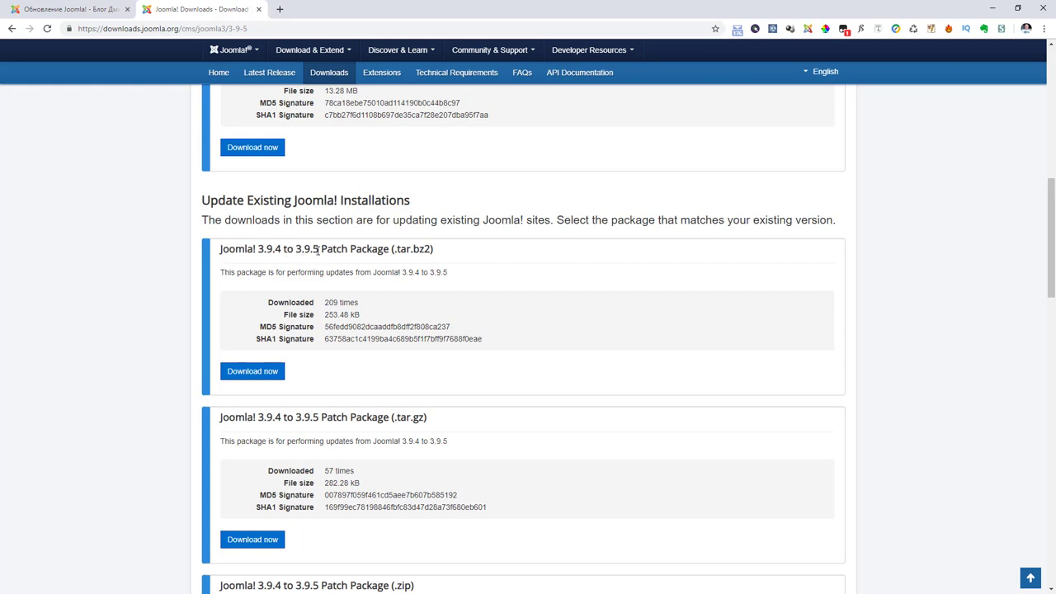
Examine the 3.9.4 to 3.9.5 and 3.9.x to 3.9.5 patch packages and their archive formats.
scroll(338, 285, "down", 1)
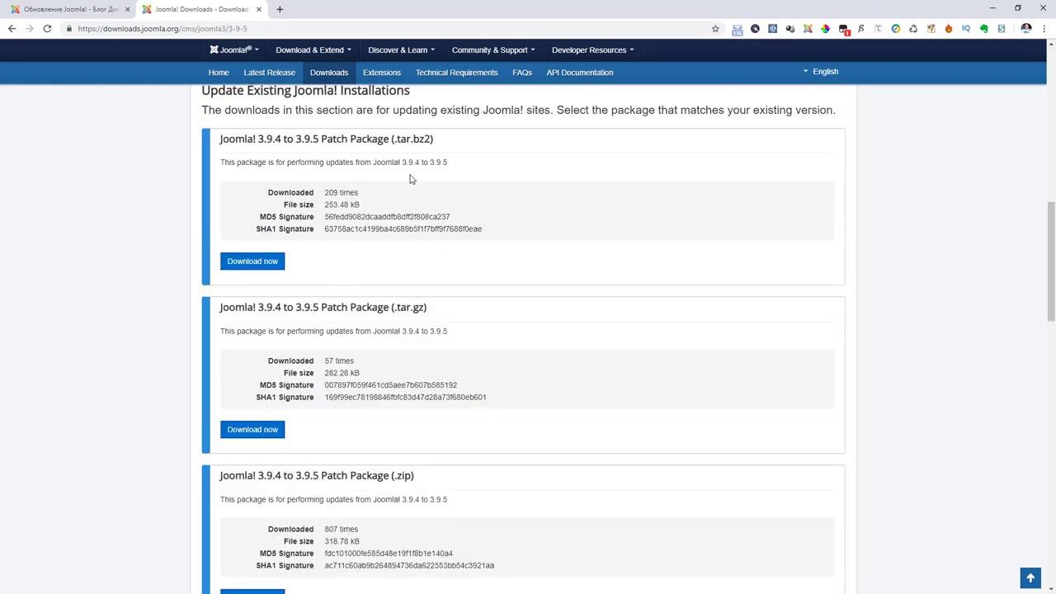
scroll(402, 314, "down", 2)
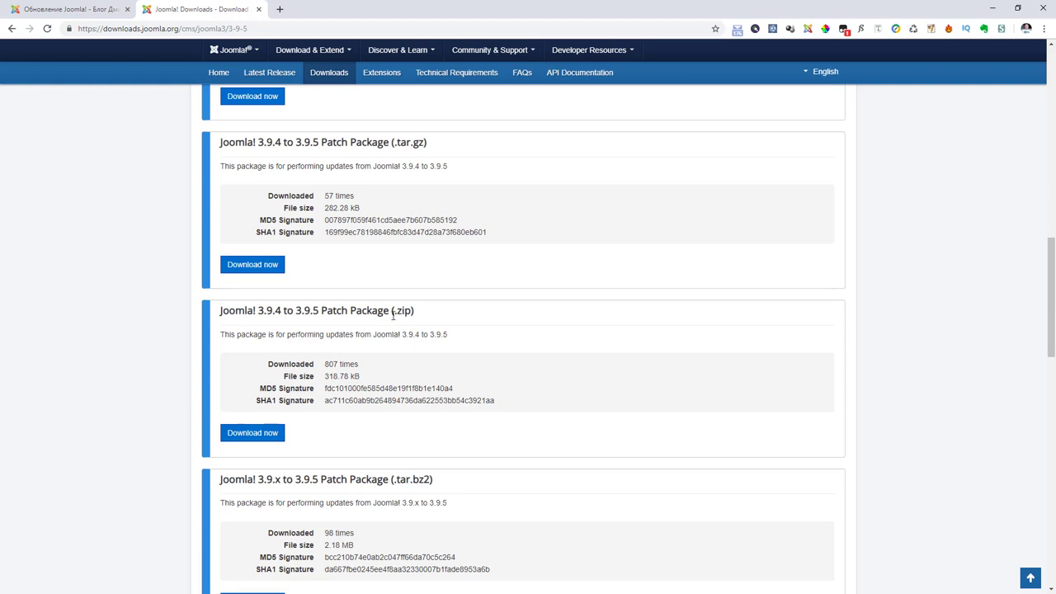
scroll(395, 314, "up", 1)
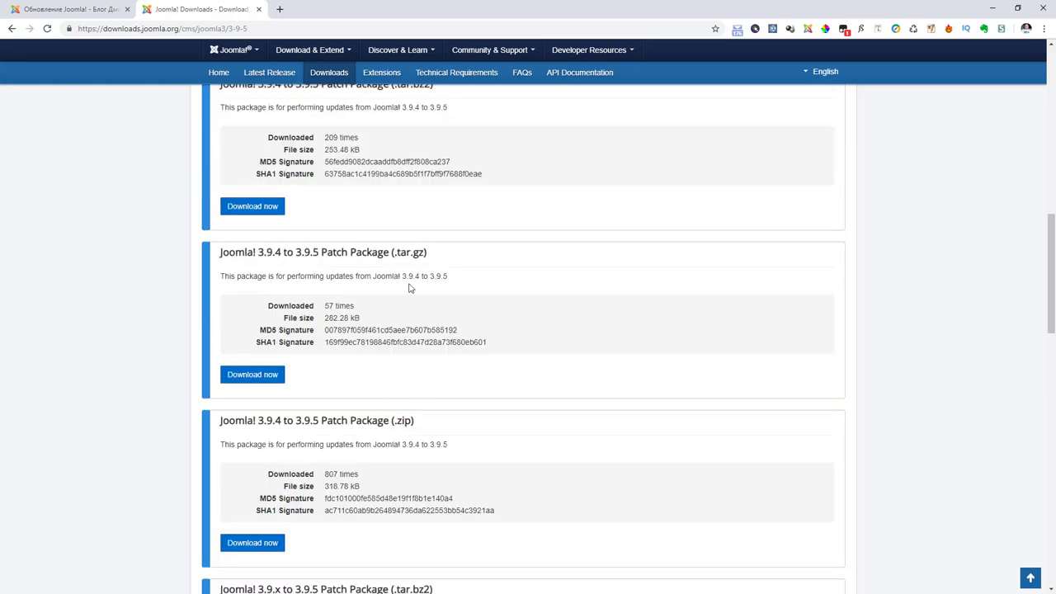
scroll(411, 288, "up", 1)
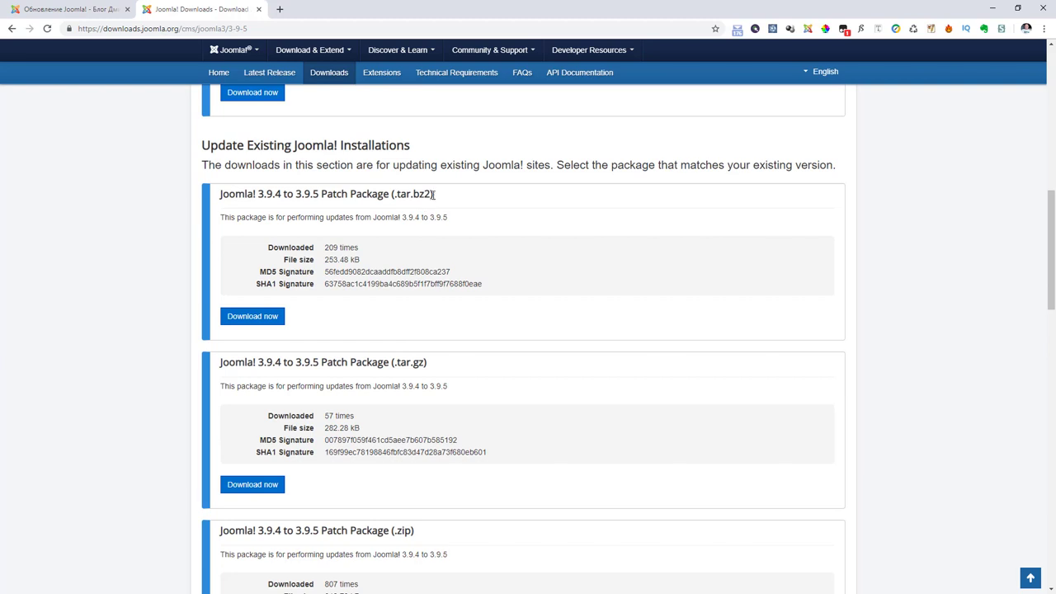
scroll(434, 195, "down", 4)
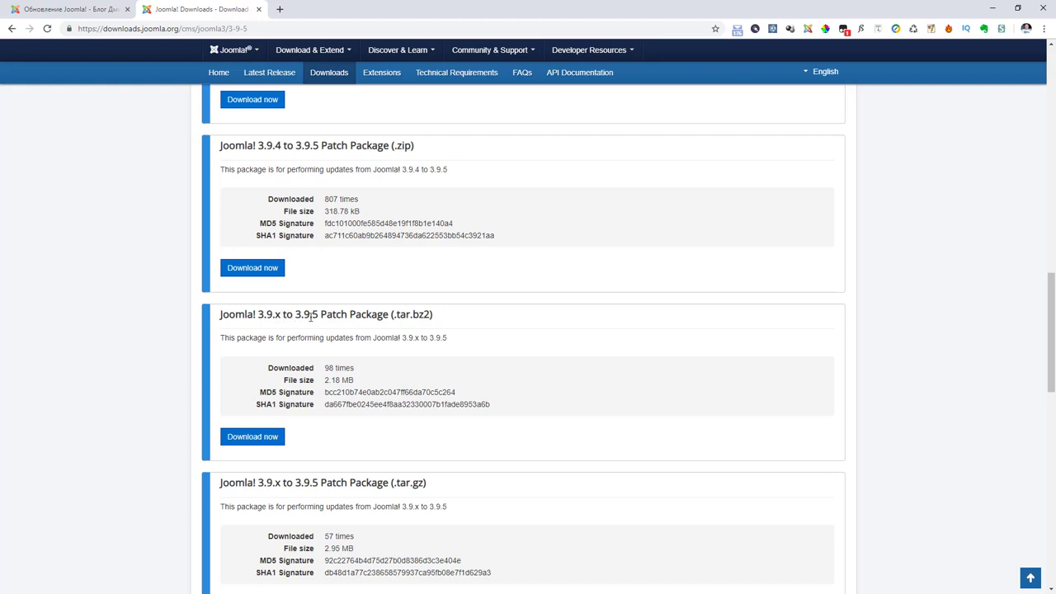
scroll(345, 318, "down", 3)
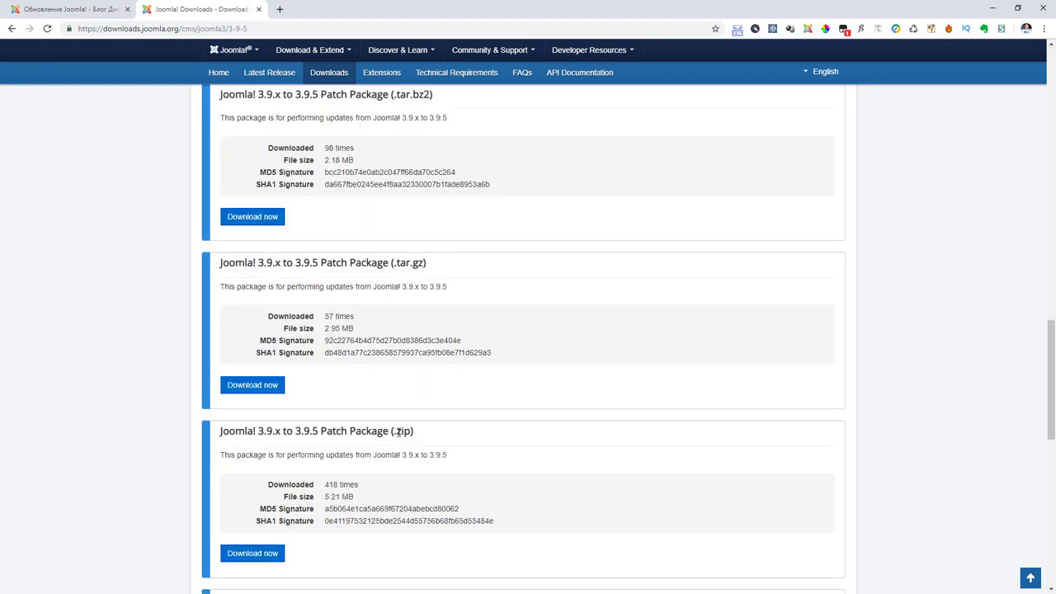
left_click_drag(396, 430, 414, 430)
scroll(435, 437, "down", 2)
scroll(432, 425, "down", 3)
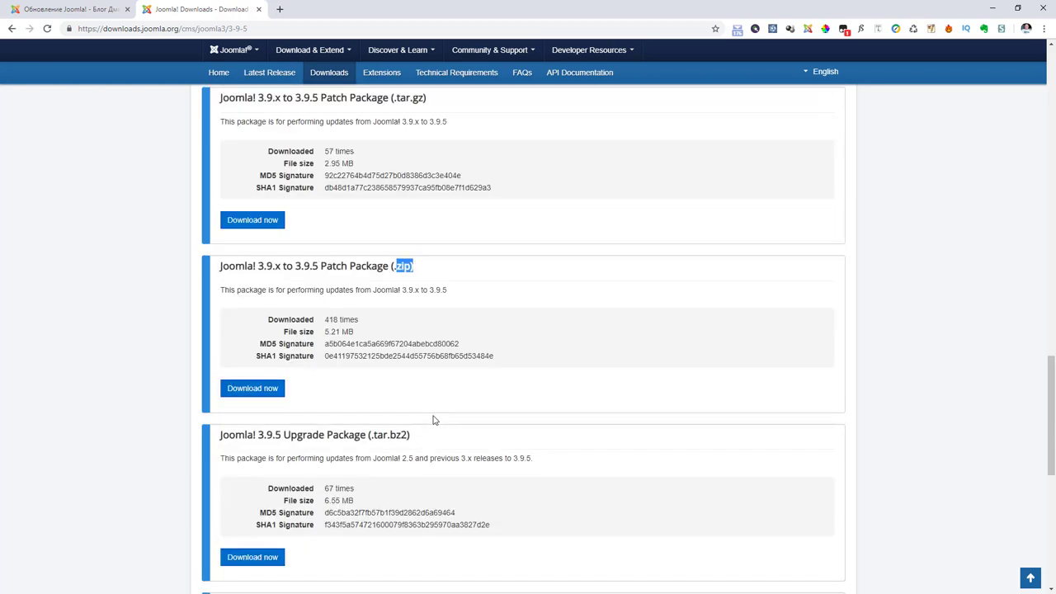
Review the Joomla 3.9.5 upgrade packages for sites running Joomla 2.5 or earlier 3.x releases.
scroll(430, 413, "down", 1)
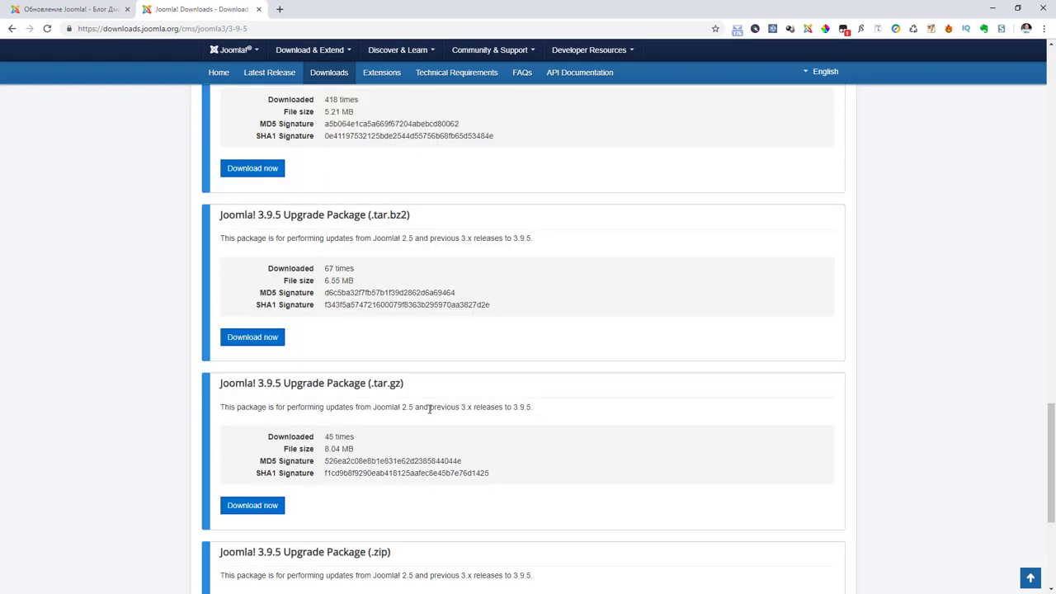
scroll(430, 408, "down", 4)
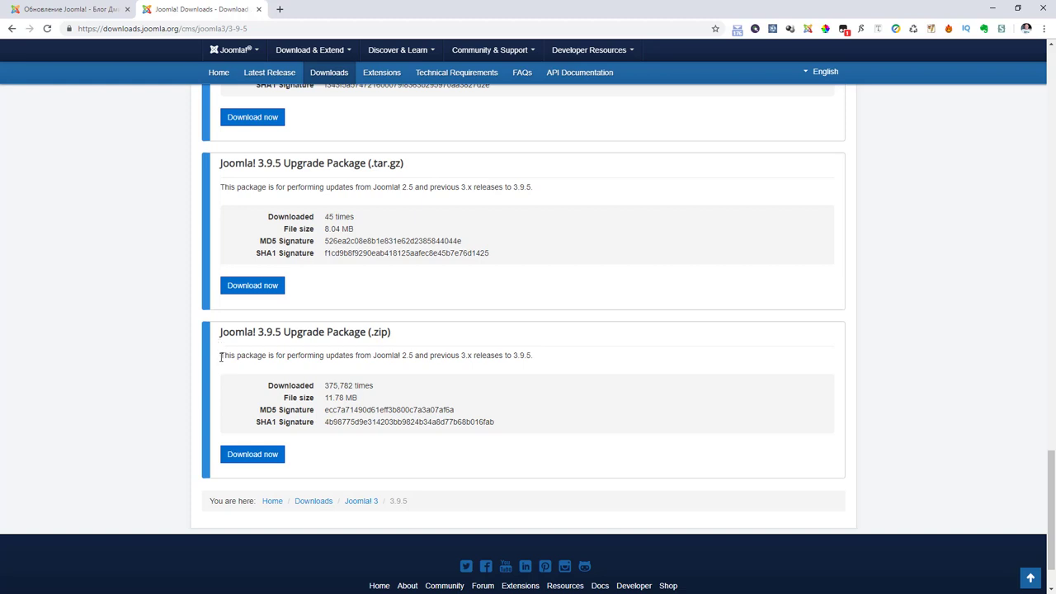
left_click_drag(220, 356, 407, 366)
left_click(413, 366)
scroll(456, 409, "up", 2)
scroll(459, 405, "up", 15)
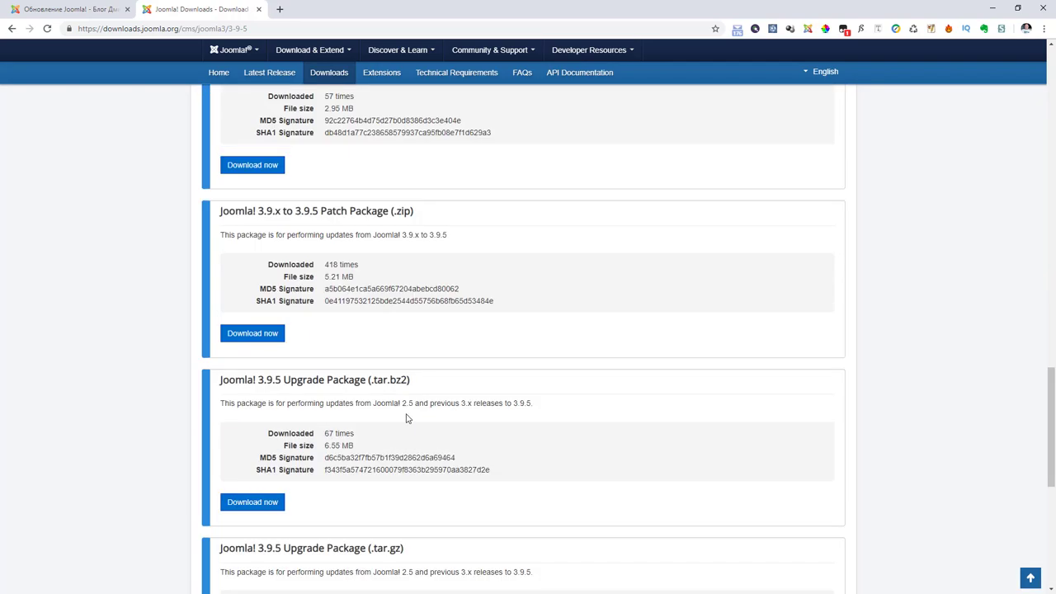
scroll(405, 419, "up", 7)
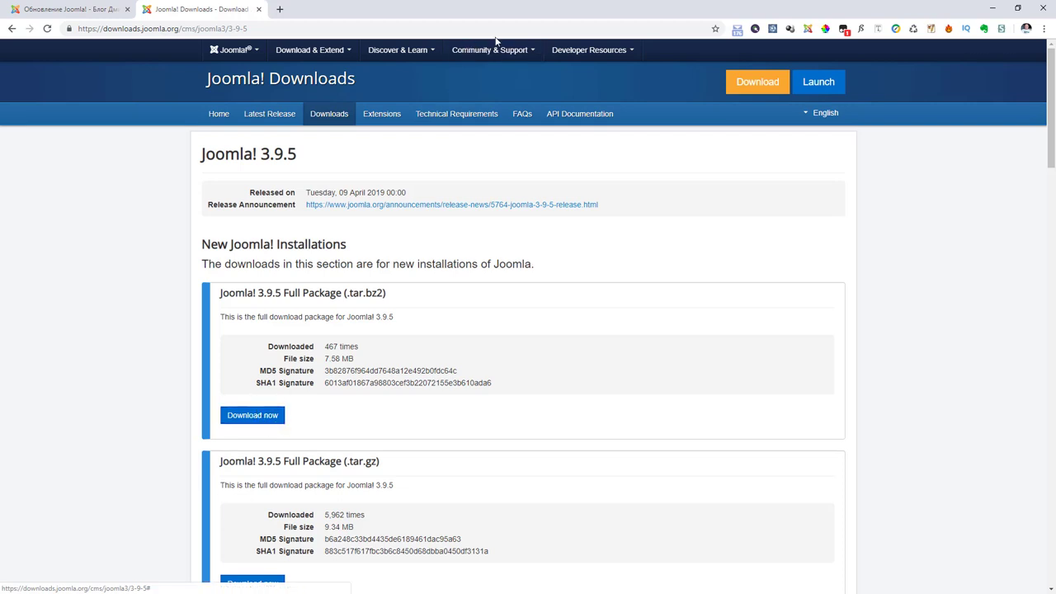
Return to the site's Joomla update page and install version 3.9.5 through the automatic update (Автоматическое обновление).
left_click(60, 8)
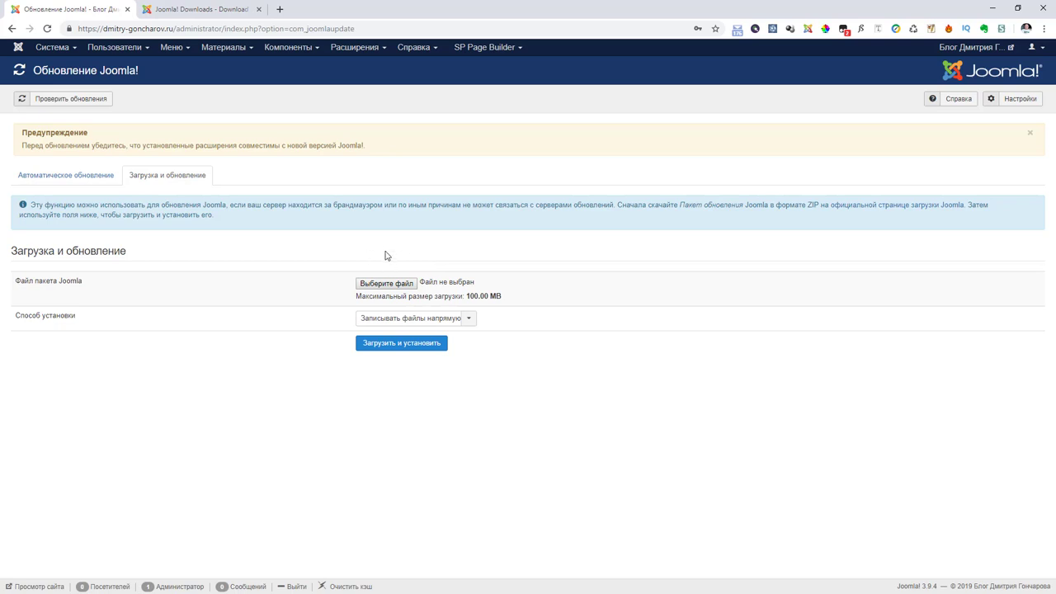
left_click(47, 179)
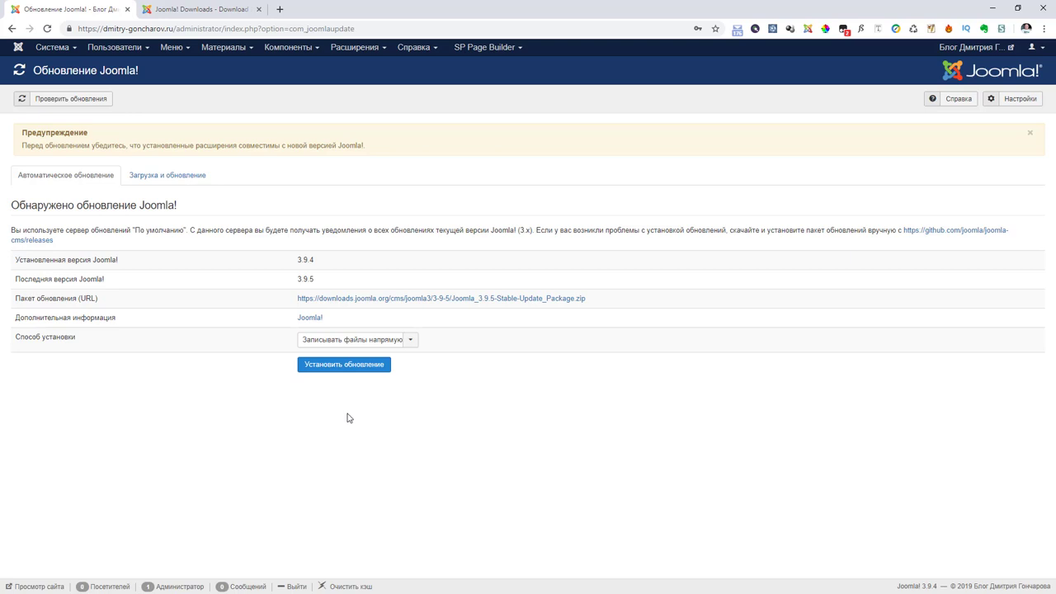
left_click(344, 369)
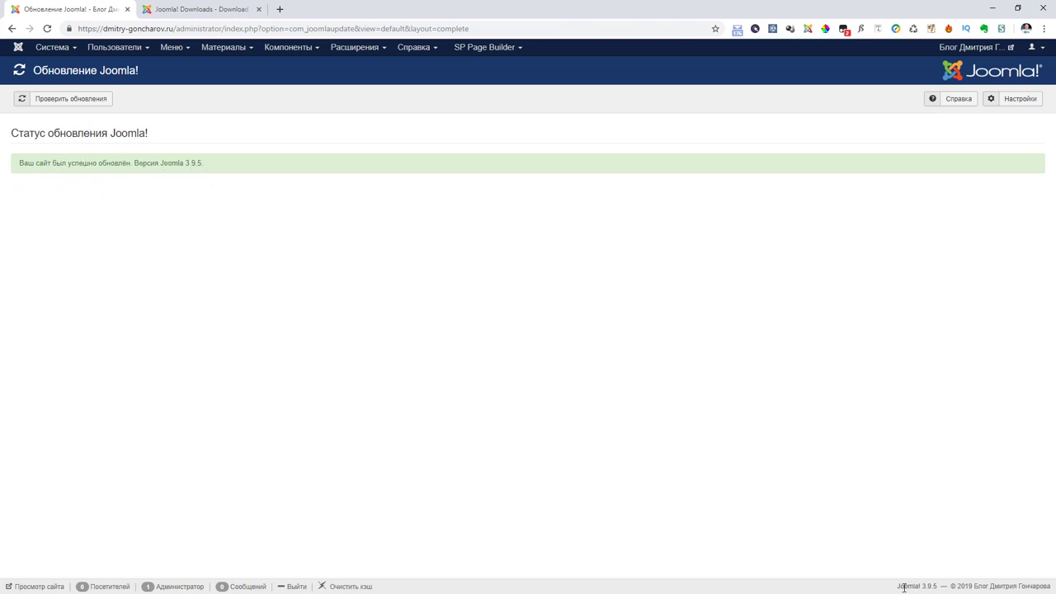
Check the installed Joomla version in the administrator footer and go to the control panel home page.
left_click_drag(897, 586, 937, 586)
left_click(14, 91)
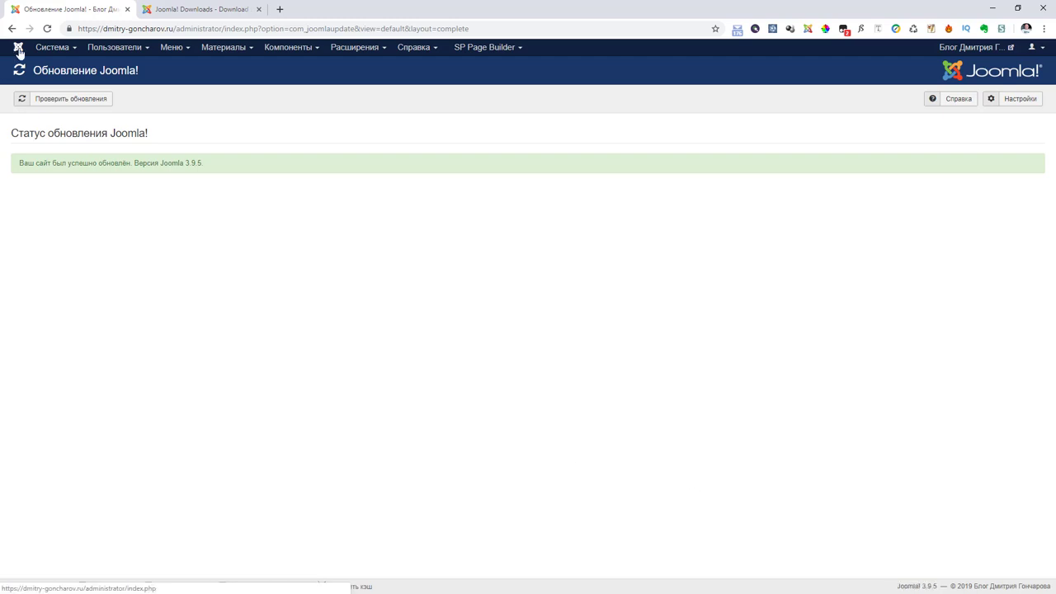
left_click(18, 50)
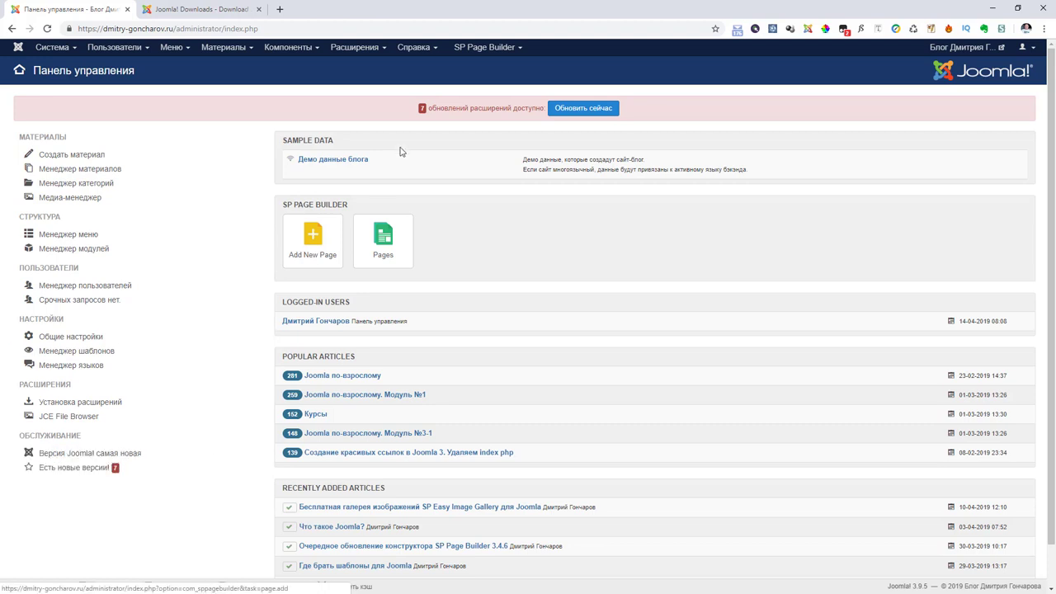
Open the public site from the administrator area and look over its home page after the update.
left_click(963, 47)
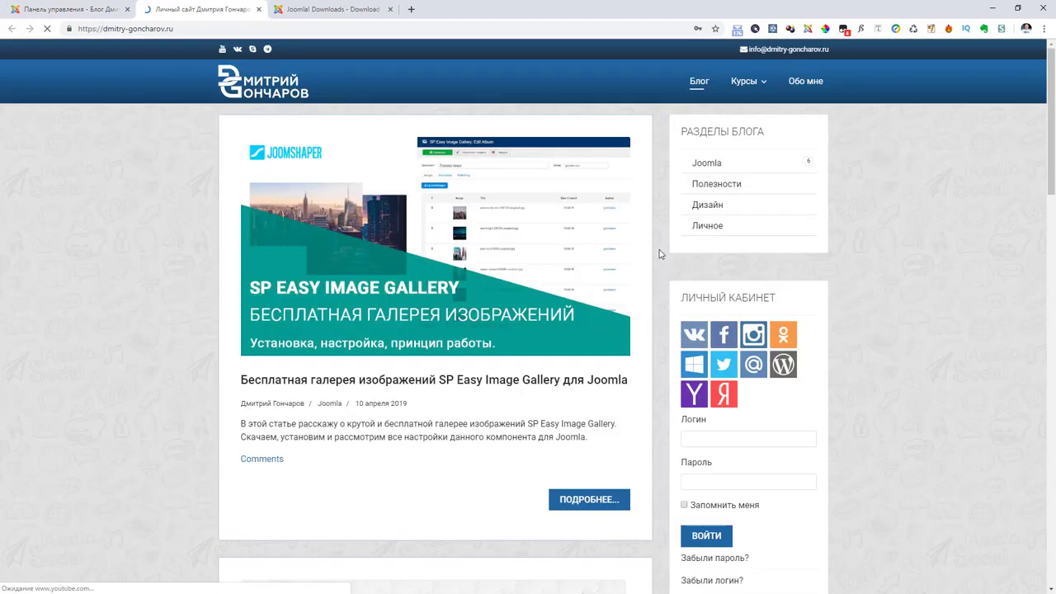
scroll(630, 270, "down", 15)
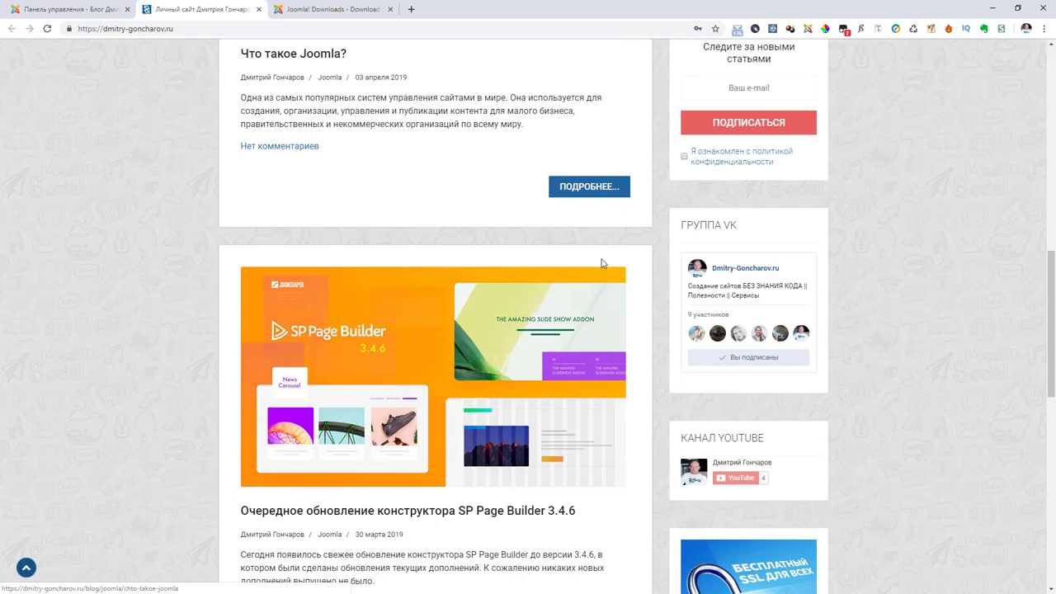
scroll(742, 297, "up", 6)
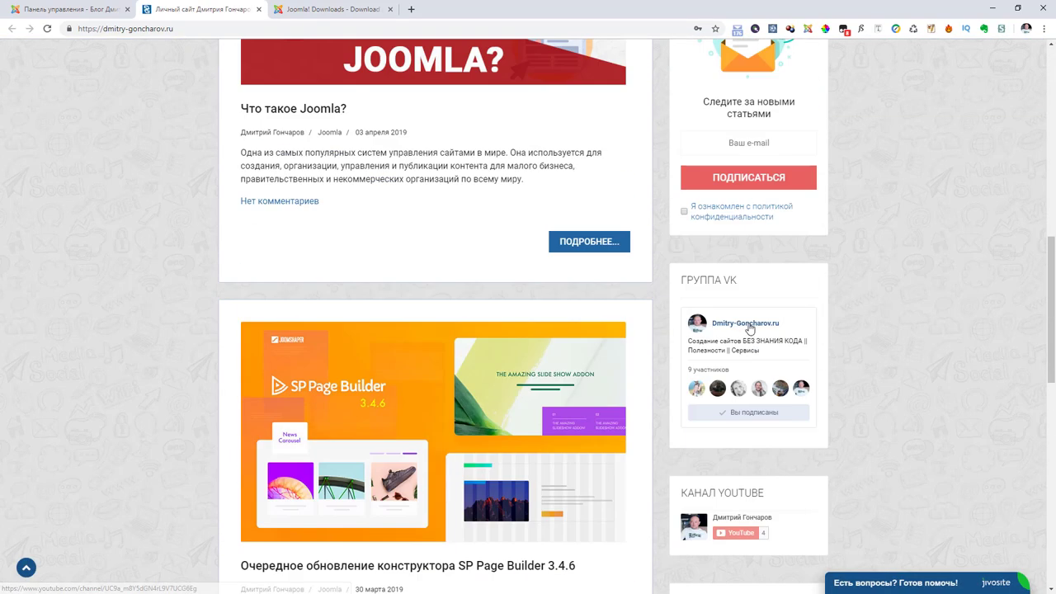
scroll(677, 313, "up", 9)
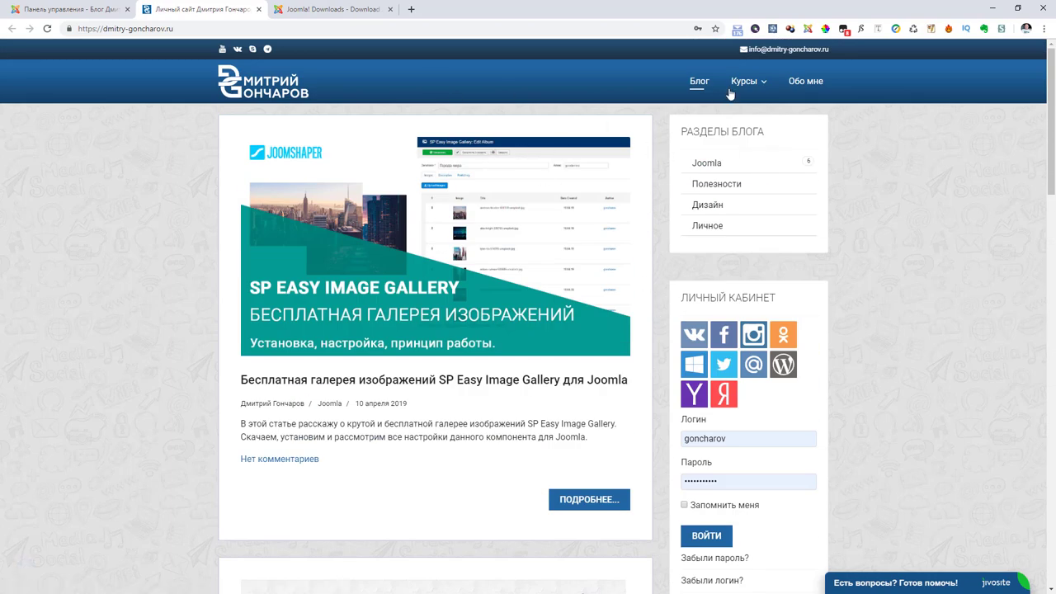
mouse_move(755, 86)
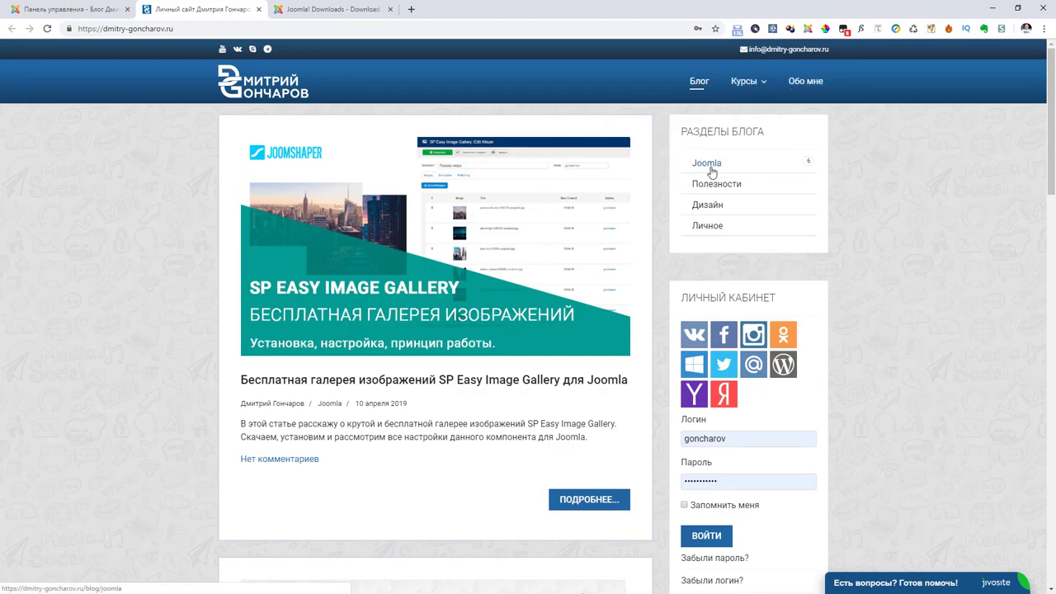
Open the Joomla blog section on the public site and look through its articles.
left_click(708, 164)
scroll(481, 329, "down", 9)
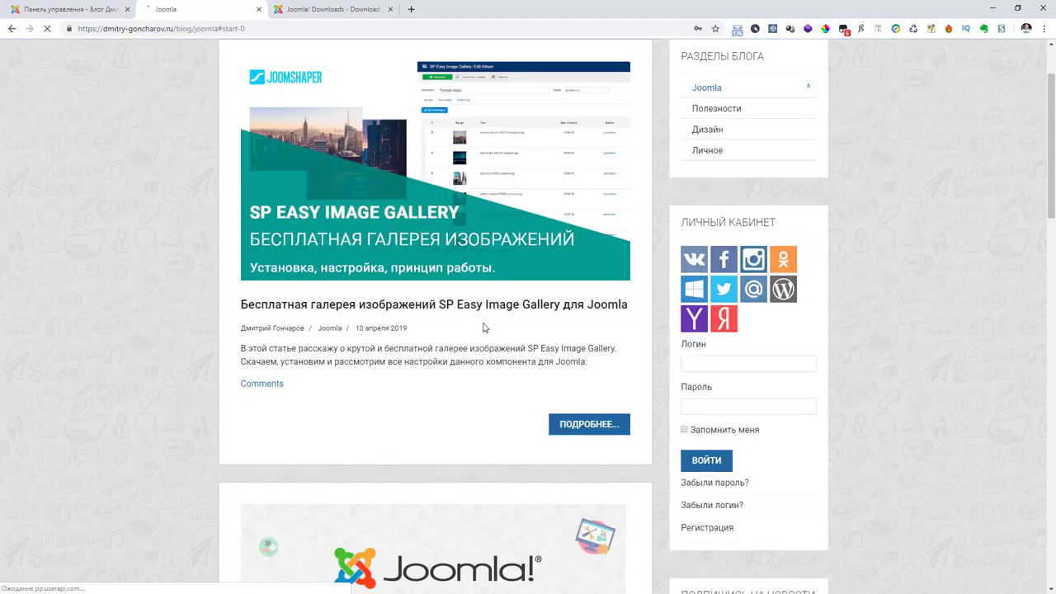
scroll(481, 328, "down", 10)
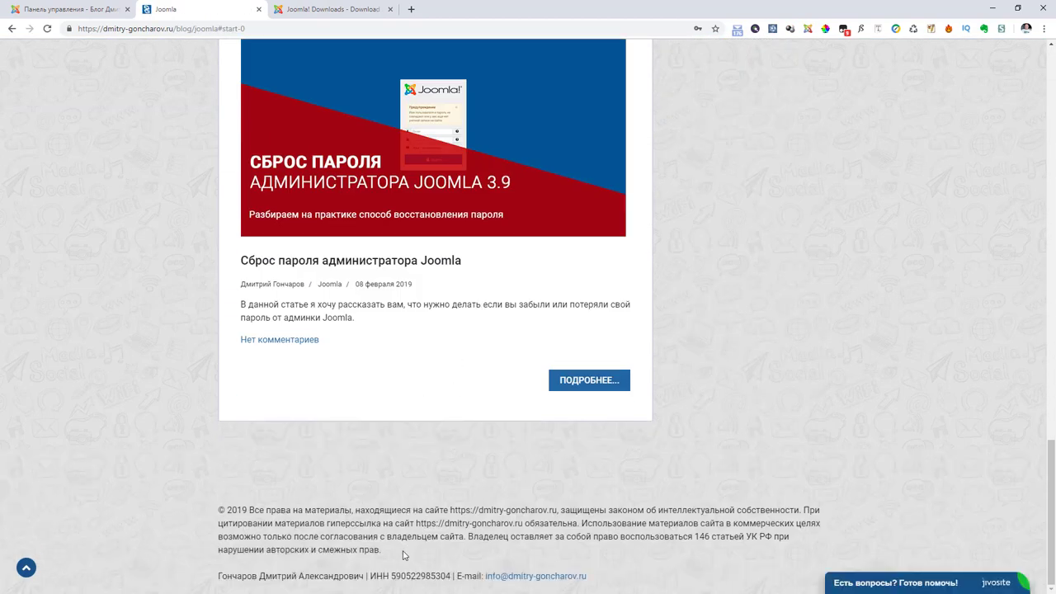
scroll(349, 501, "up", 12)
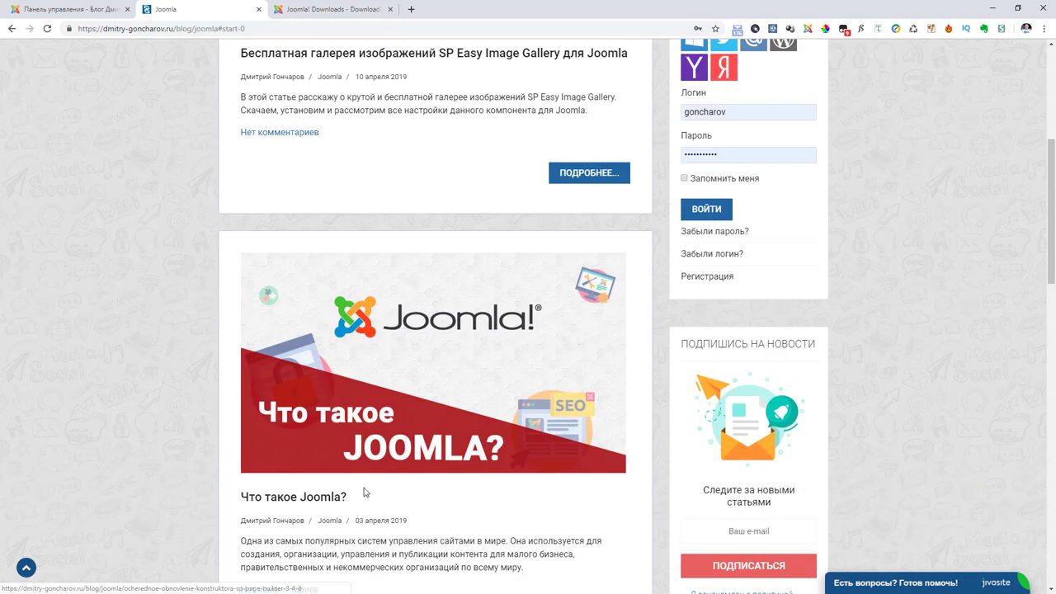
scroll(797, 348, "up", 1)
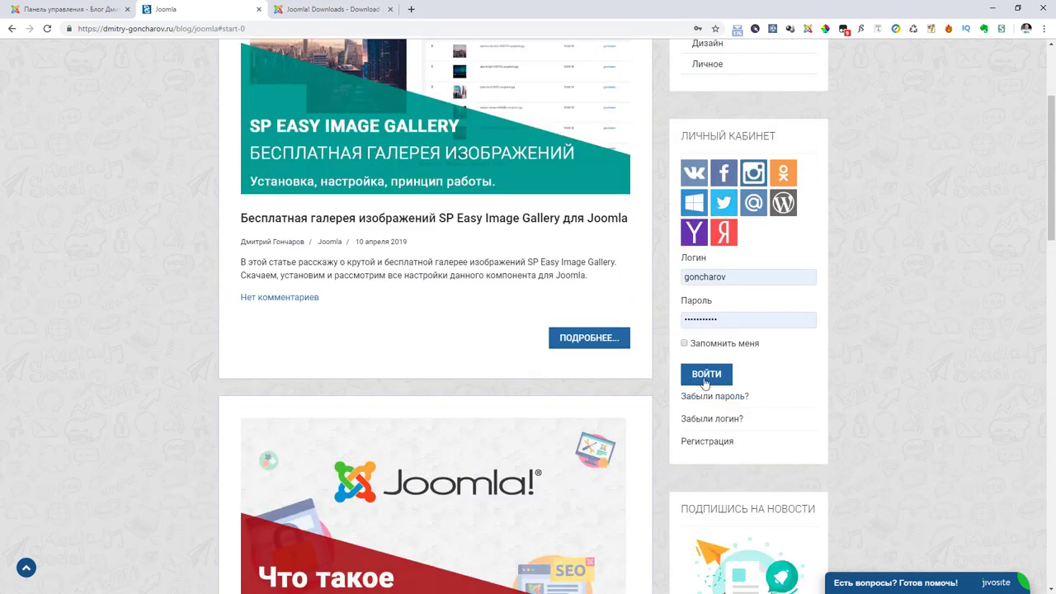
Sign in to the public site with the prefilled account credentials and return to the home page.
scroll(732, 347, "up", 2)
scroll(718, 405, "down", 3)
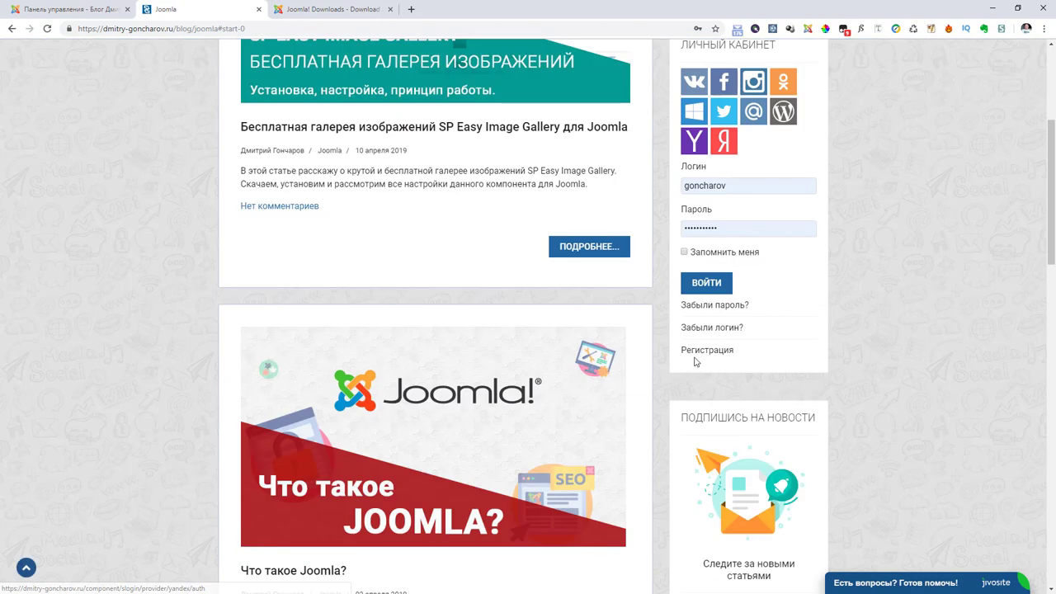
left_click(707, 285)
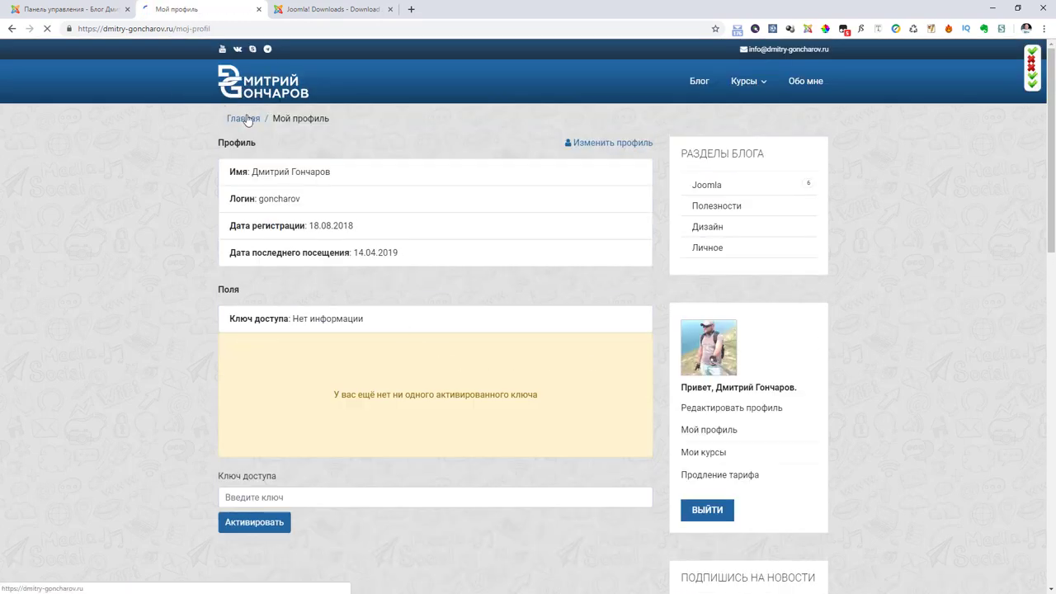
left_click(253, 120)
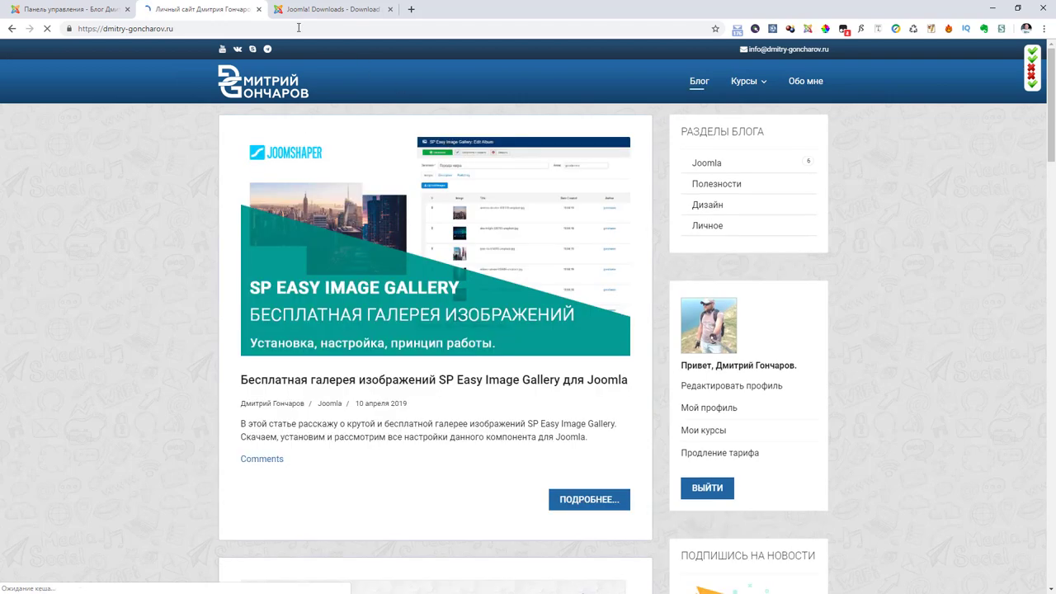
Open the user manager in the administrator area and check the site owner's Super User e-mail entry.
left_click(68, 11)
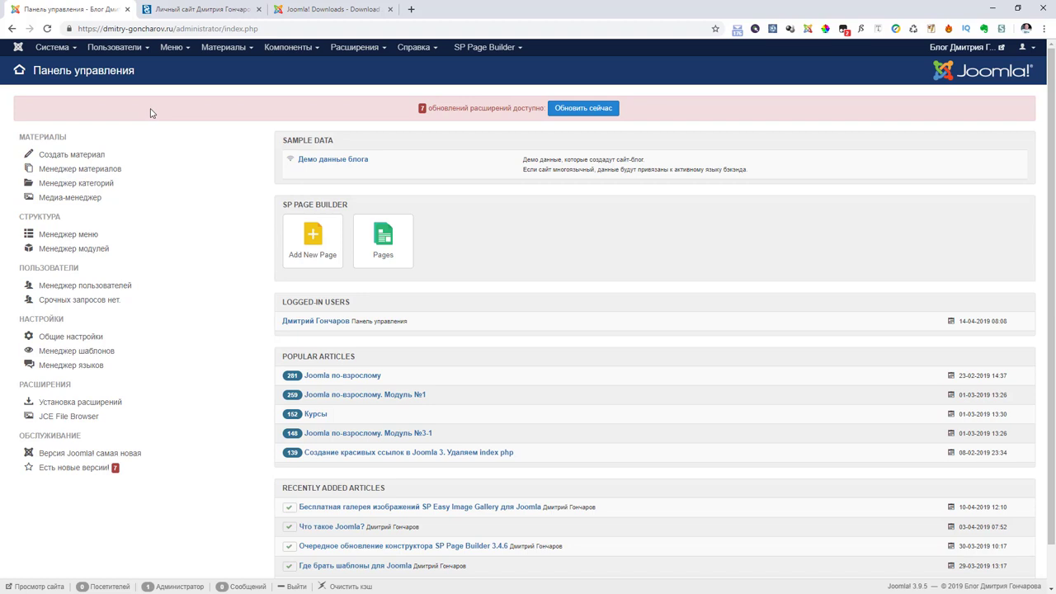
left_click(118, 55)
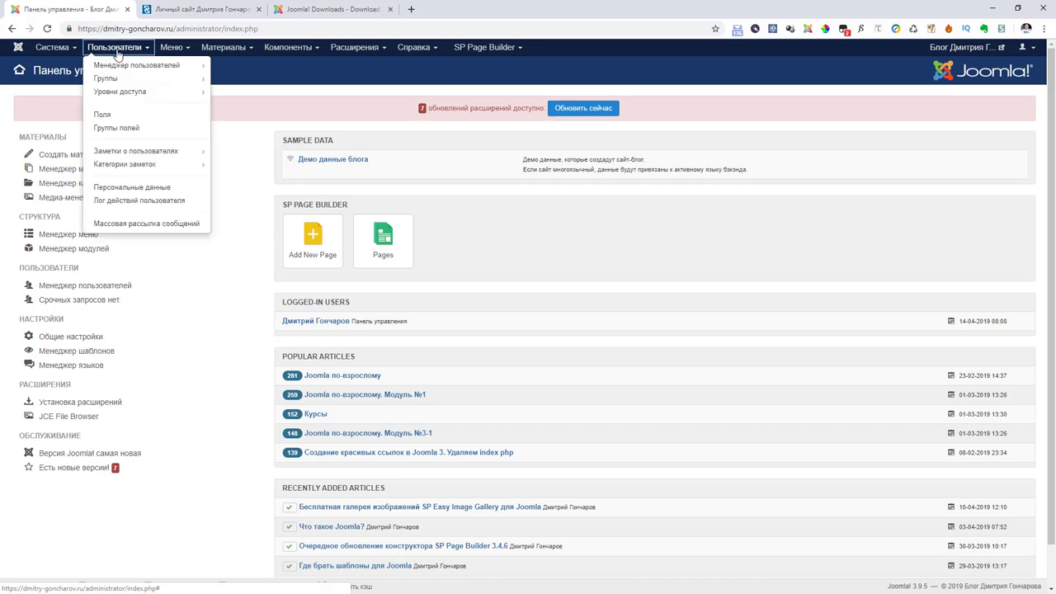
left_click(118, 65)
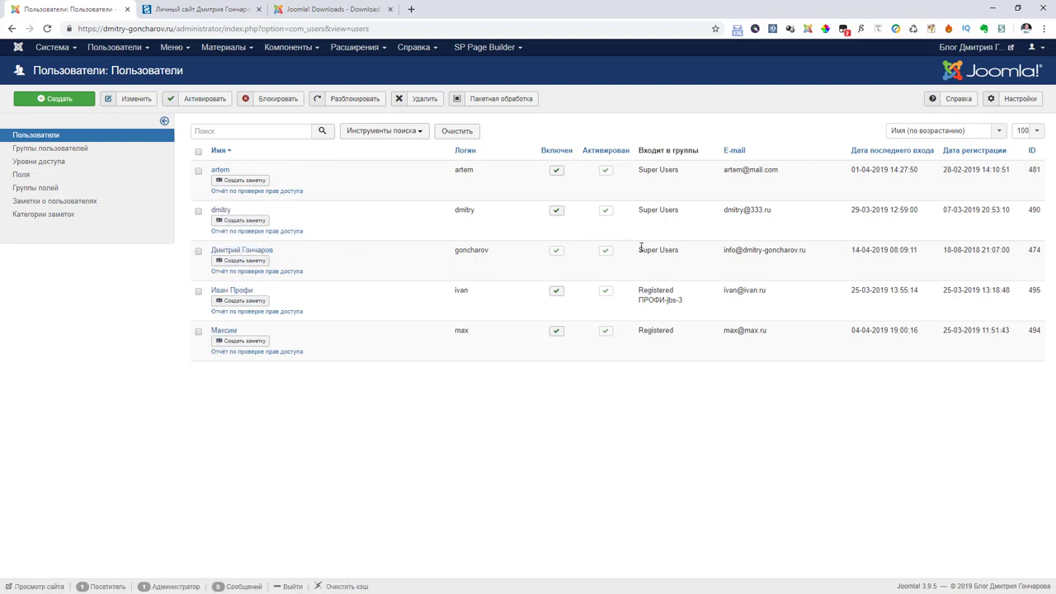
left_click_drag(724, 252, 814, 254)
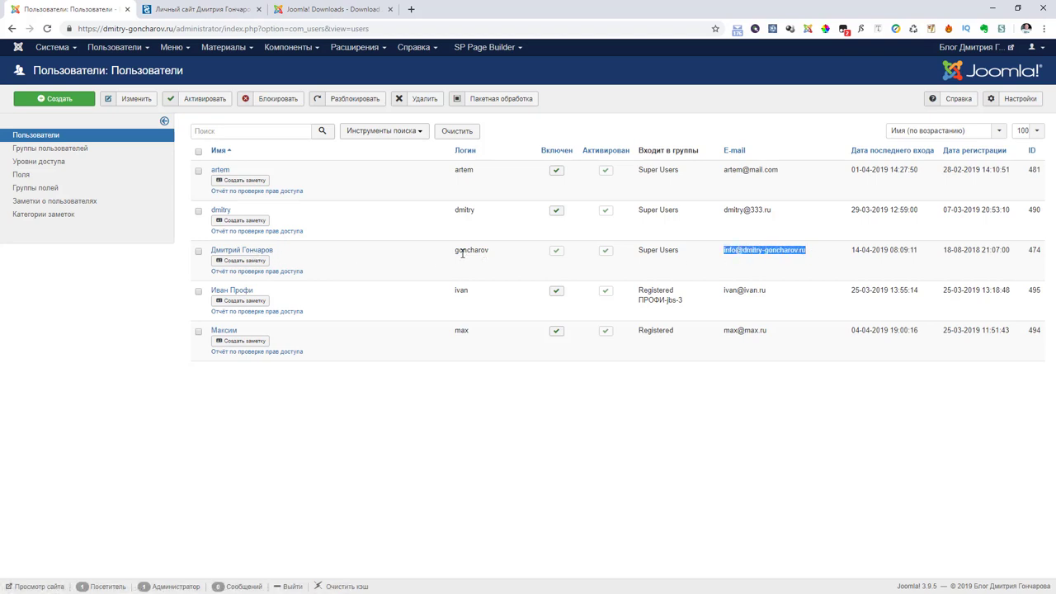
Open the site owner's user profile, examine the system e-mail option (Получать системные письма), and close the profile without saving.
left_click(253, 251)
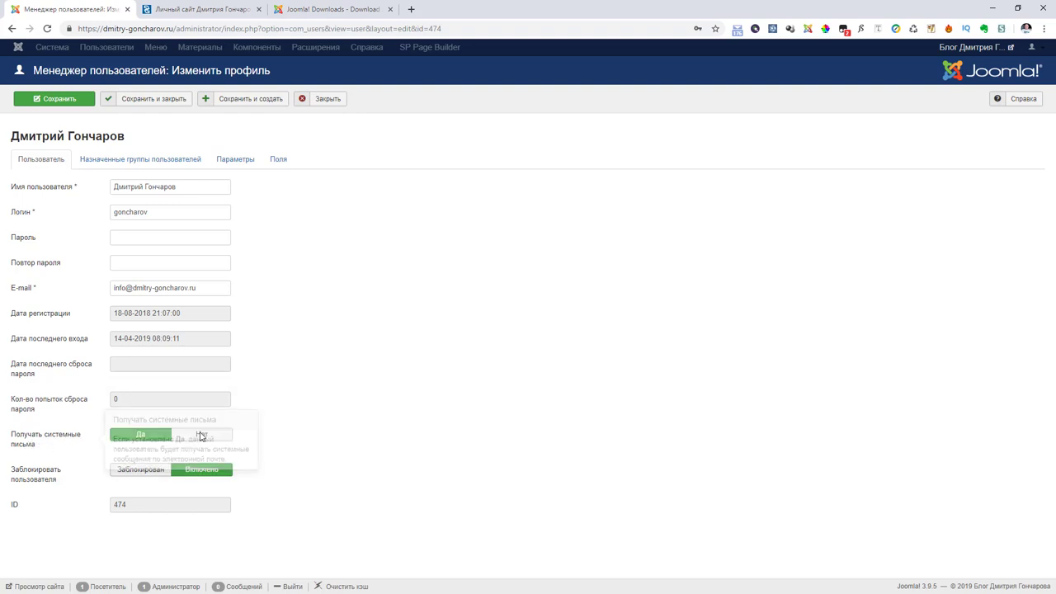
mouse_move(44, 447)
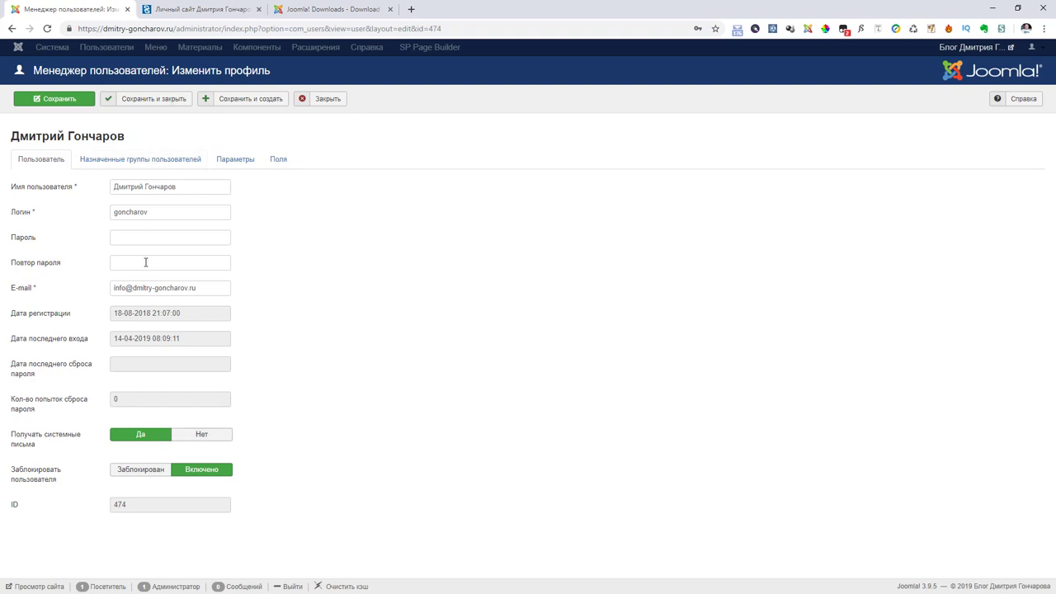
left_click(327, 100)
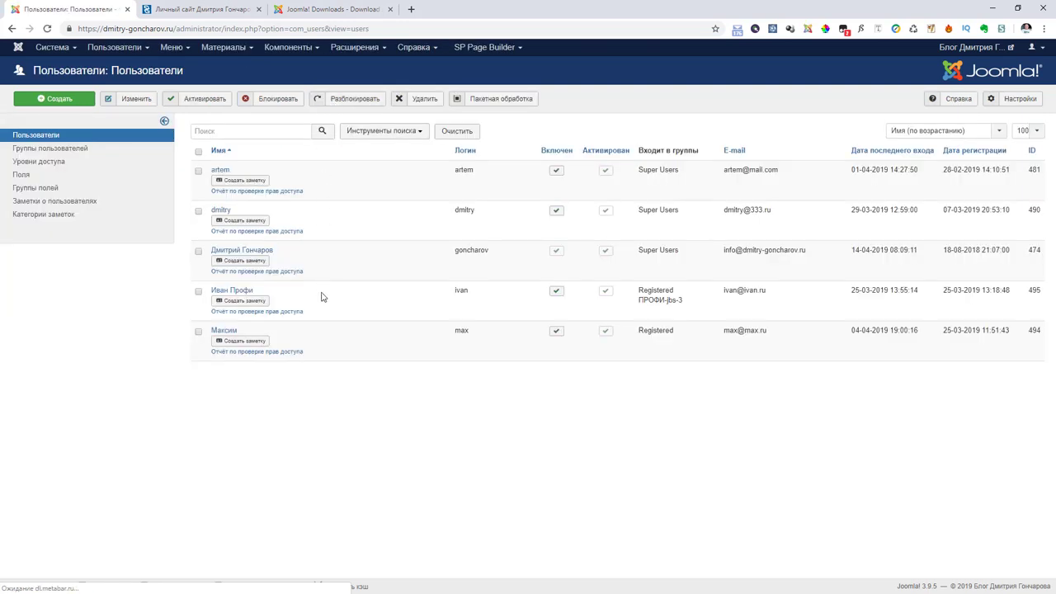